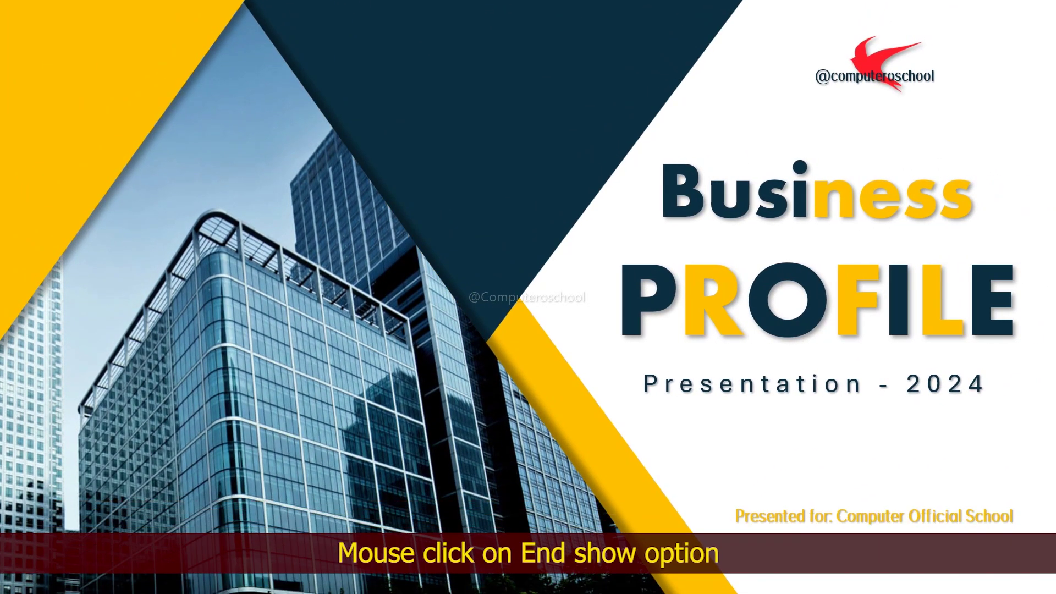
Step: End the Business Profile slide show and return to the editing view
right_click(418, 139)
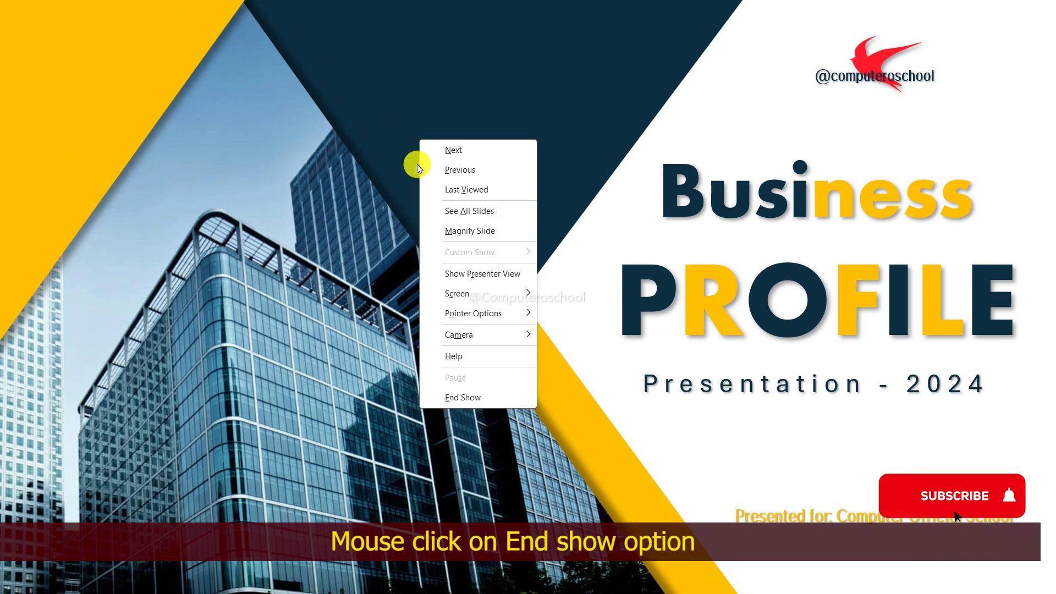
left_click(437, 397)
Step: Create a new blank presentation
left_click(21, 44)
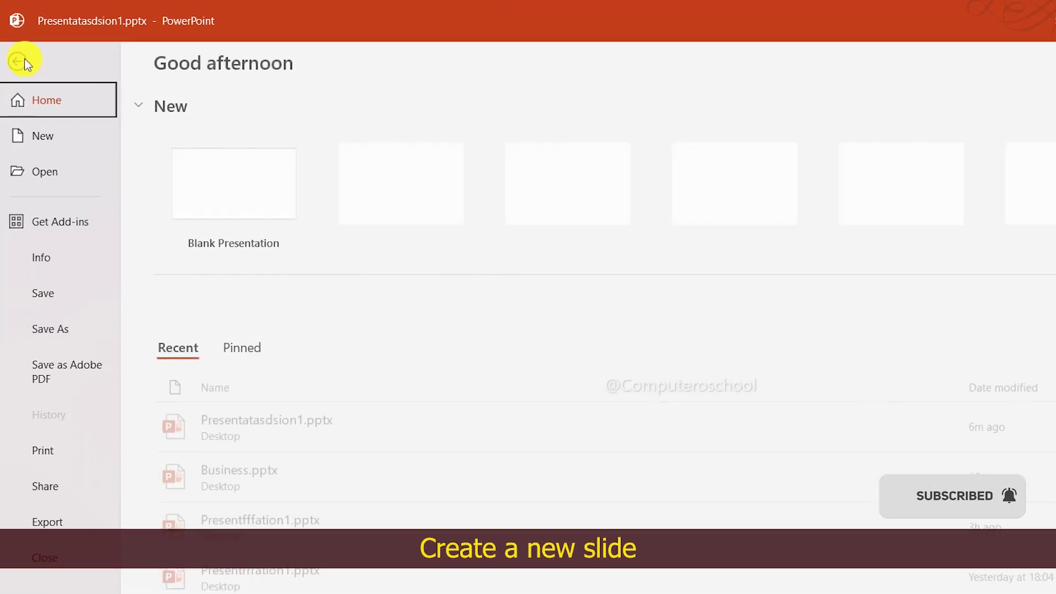
left_click(44, 136)
left_click(230, 166)
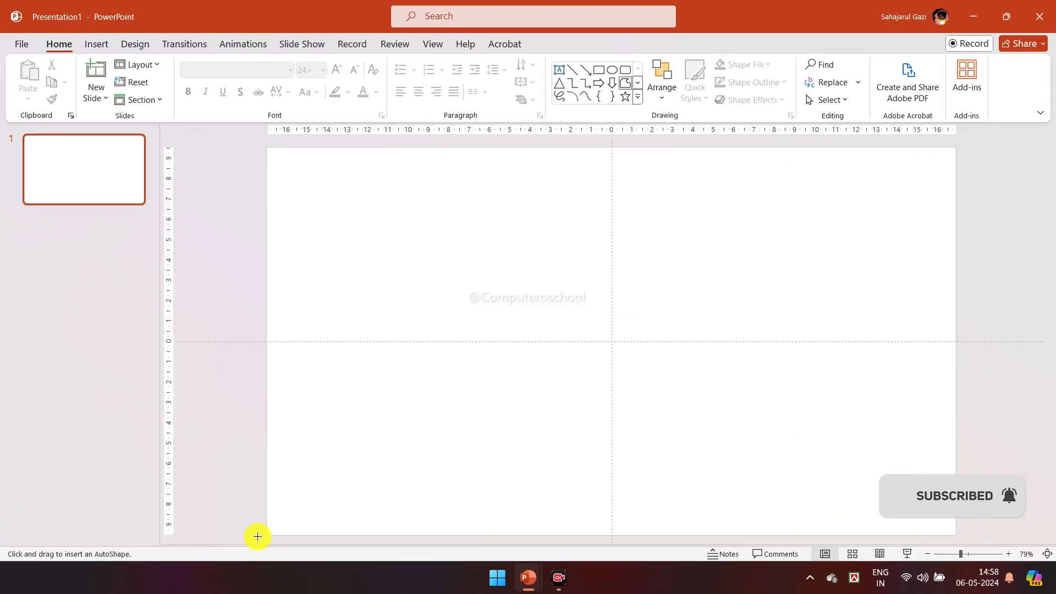
Step: Draw a large freeform triangle from the slide's bottom edge to its top centre, then shift it left
left_click(271, 539)
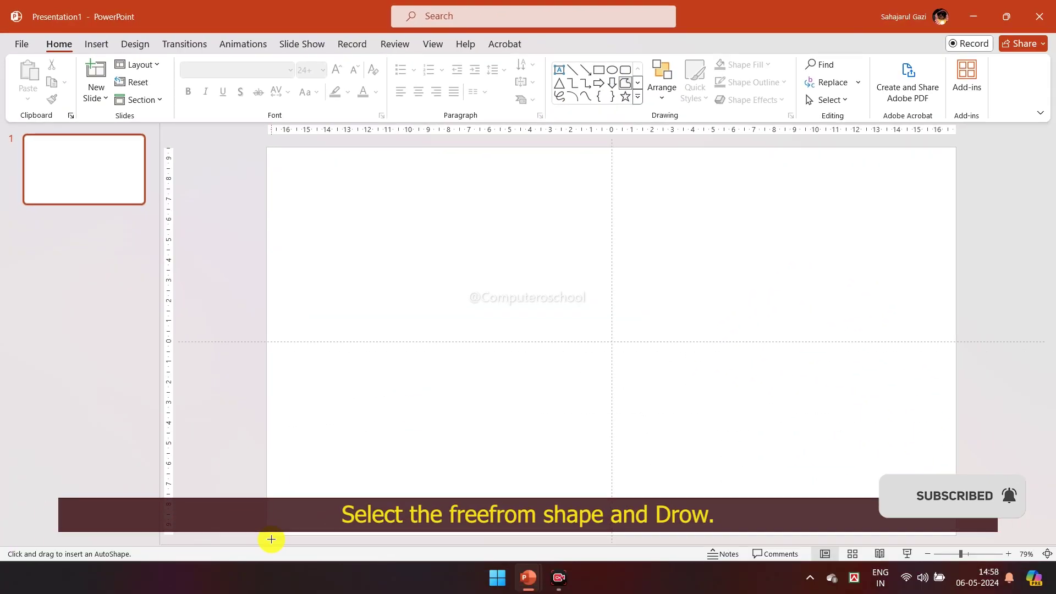
left_click(611, 147)
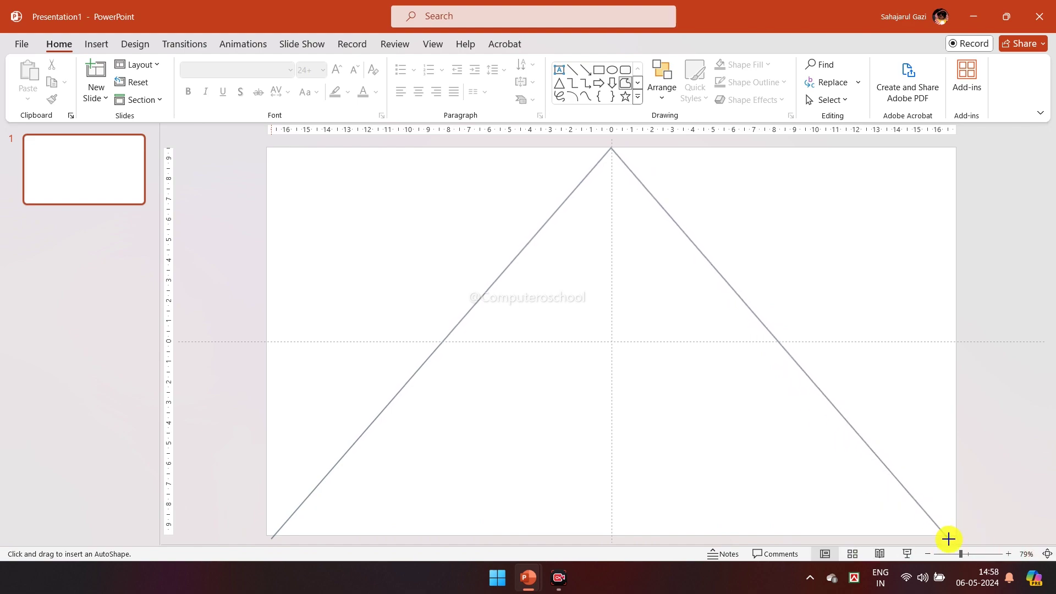
left_click(269, 541)
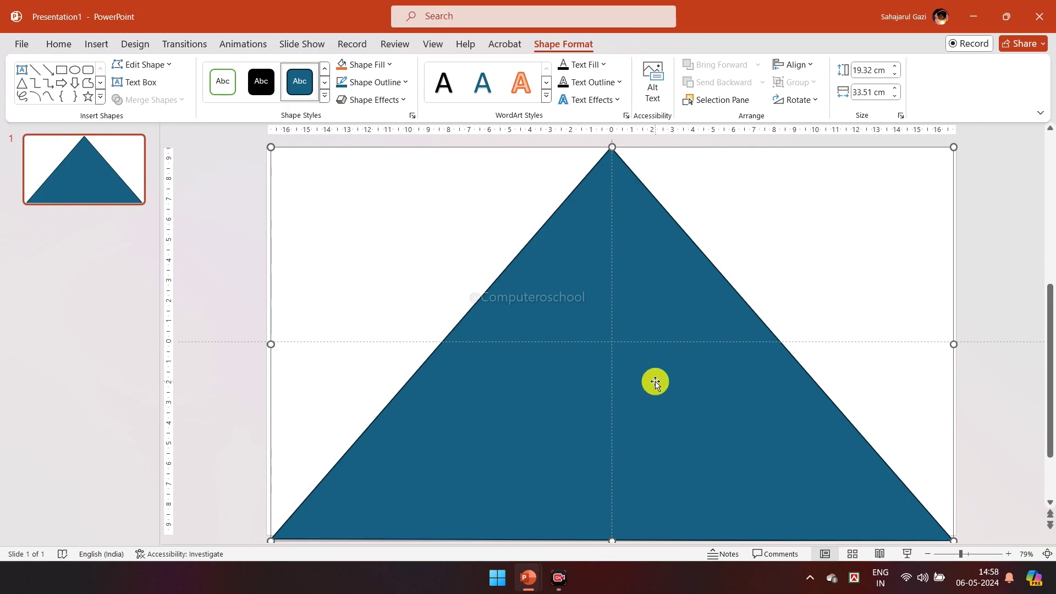
left_click_drag(655, 382, 472, 381)
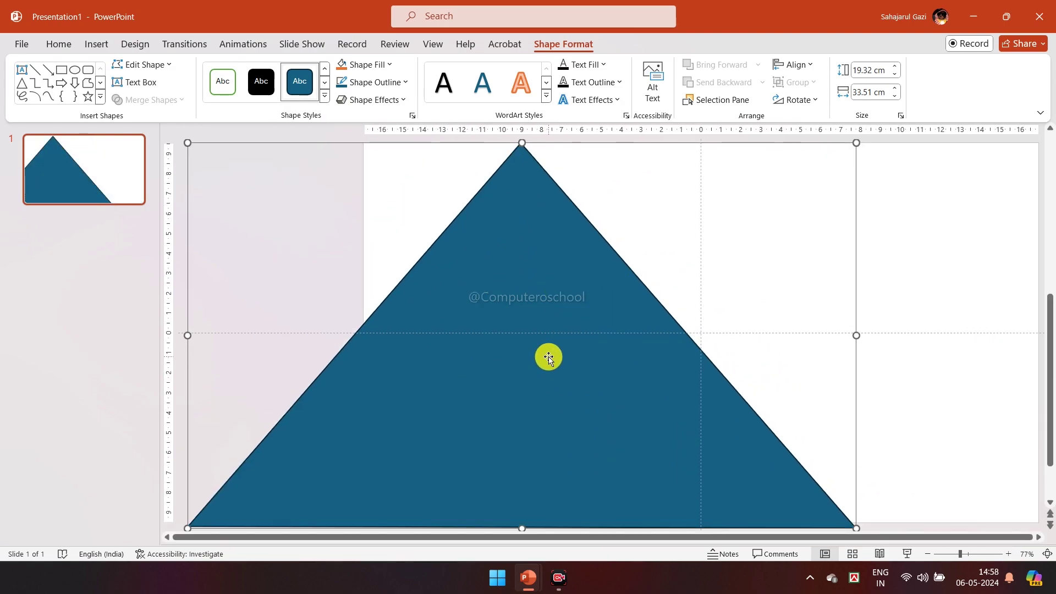
Step: Duplicate the triangle as an overlapping copy shifted to the right
scroll(549, 356, "down", 3, "ctrl")
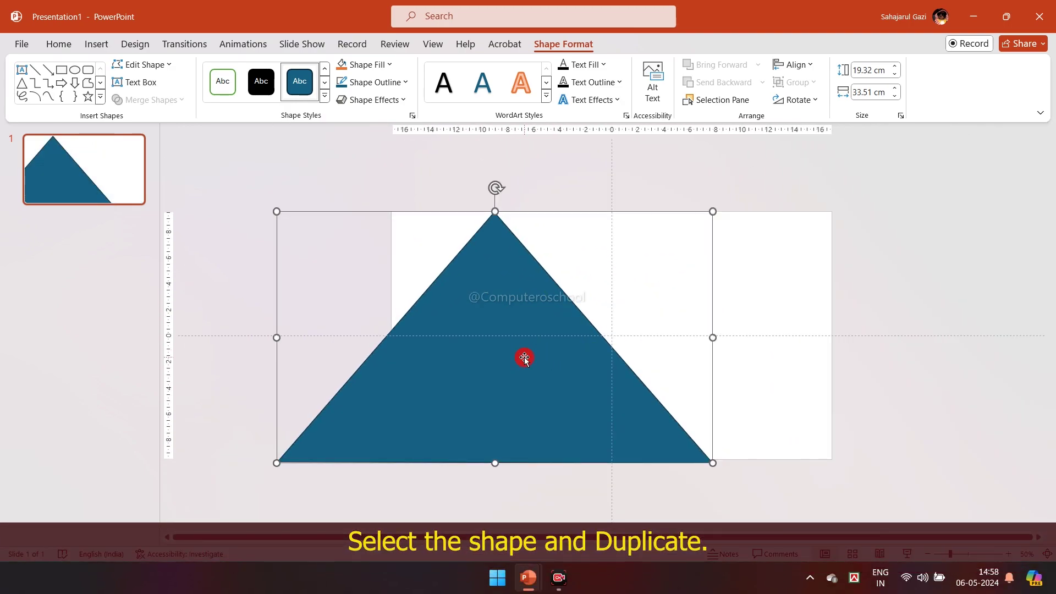
left_click_drag(505, 368, 675, 365, "ctrl")
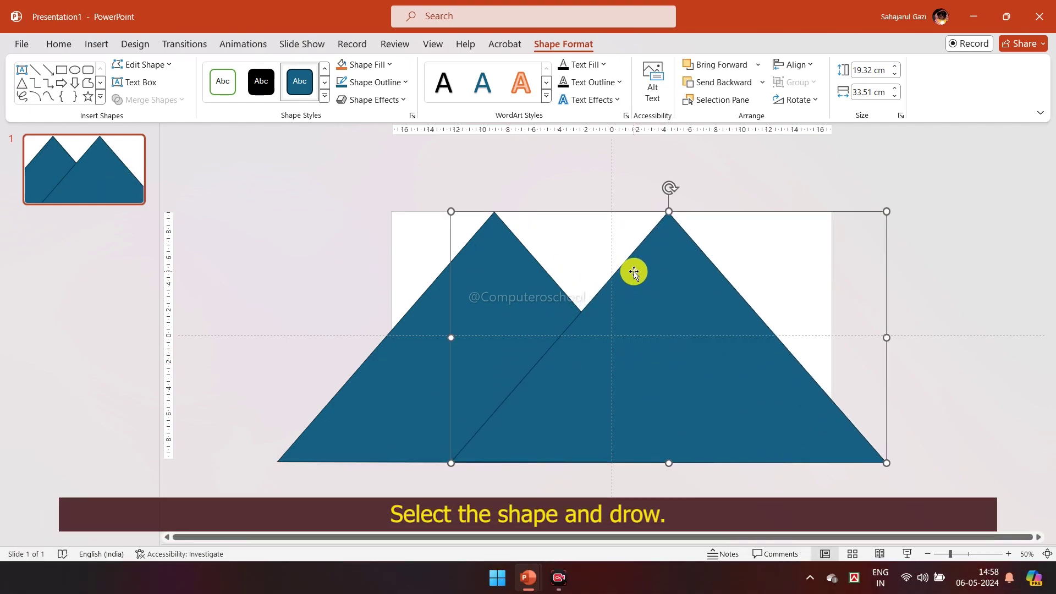
left_click(587, 143)
Step: Draw a rectangle covering the upper part of the two triangles
left_click(599, 70)
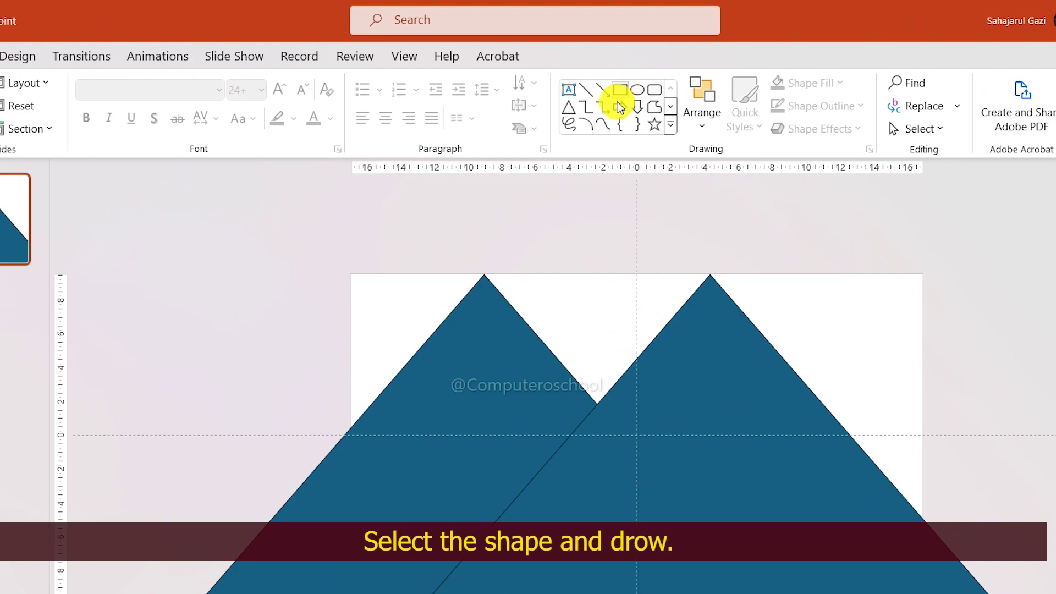
left_click_drag(547, 175, 913, 317)
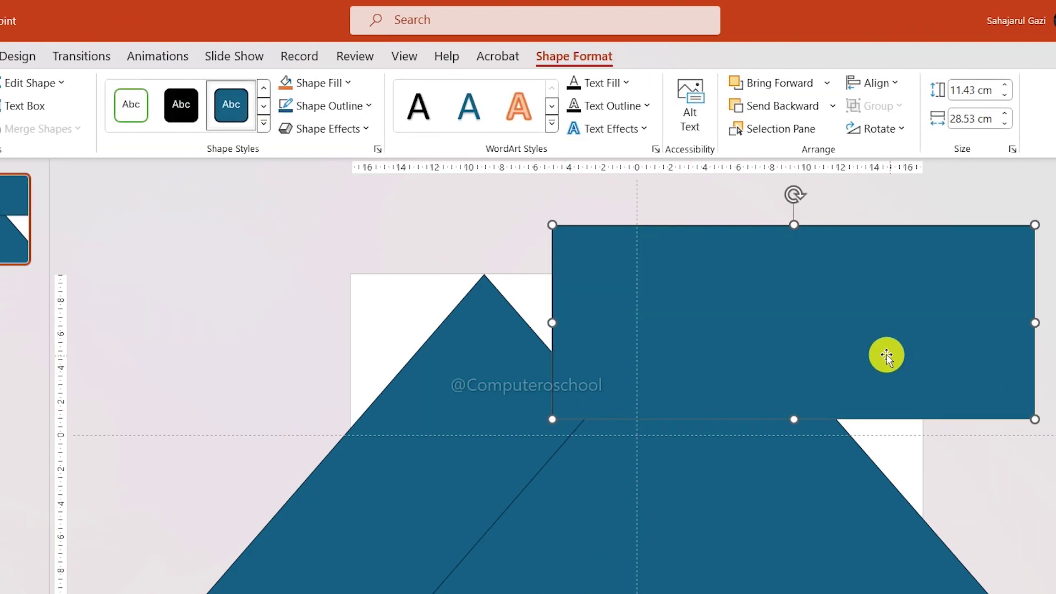
mouse_move(887, 354)
left_mouse_down()
mouse_move(819, 346)
mouse_move(814, 355)
left_mouse_up()
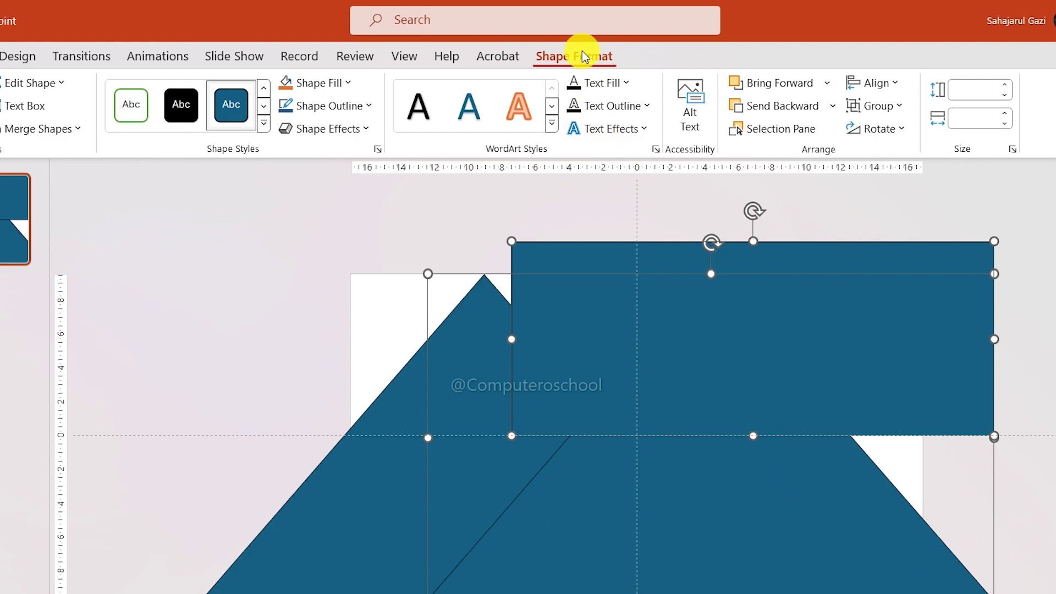
Step: Fragment the shapes, then delete the rectangle piece and the right triangle's lower fragment
left_click(55, 129)
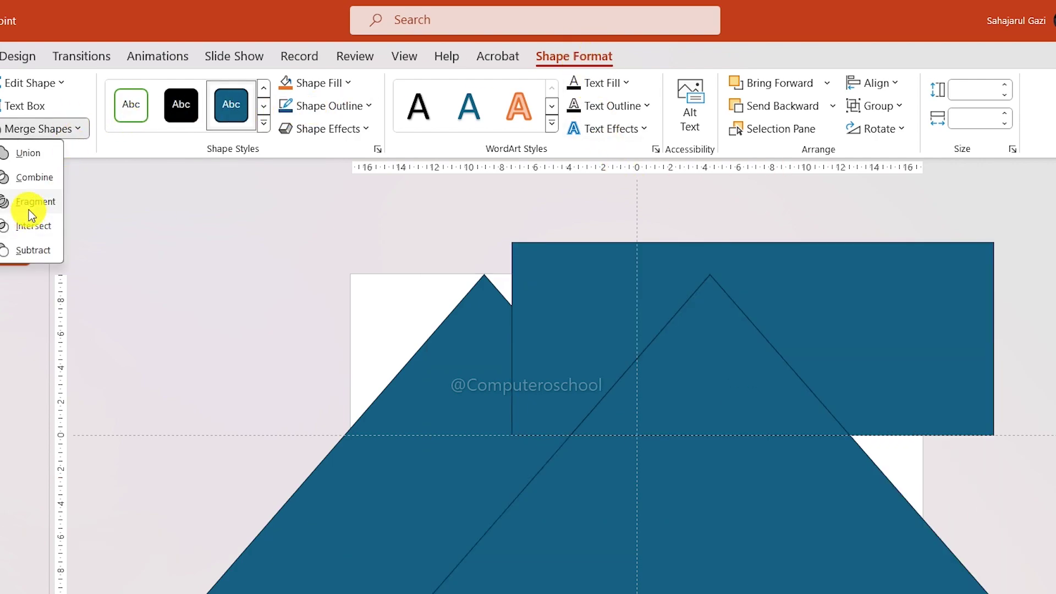
left_click(31, 202)
left_click(921, 359)
key("Delete")
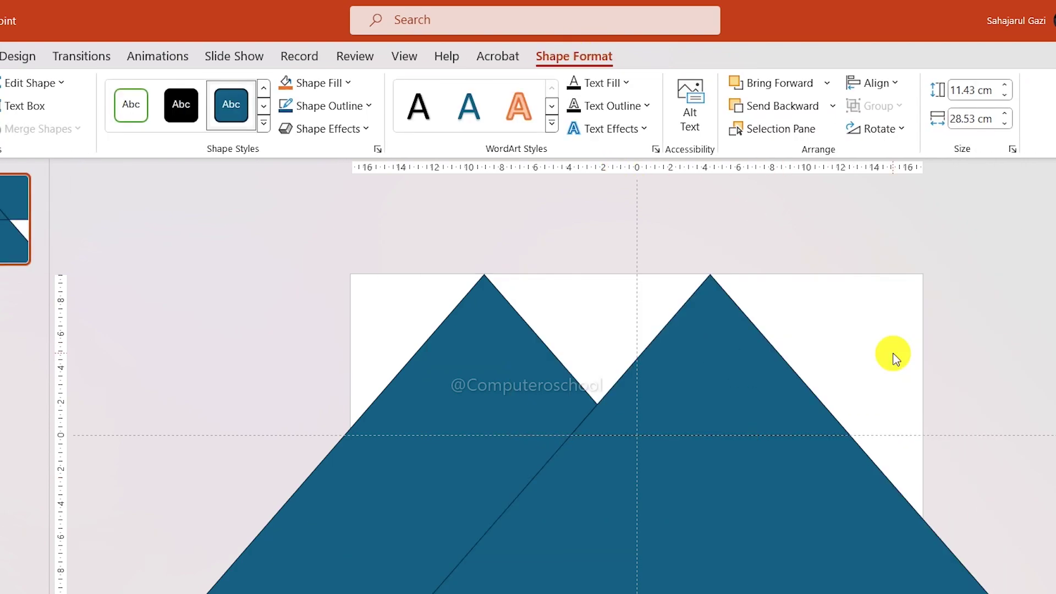
left_click(808, 496)
key("Delete")
Step: Flip the small triangle vertically and place its apex against the big triangle
left_click(750, 371)
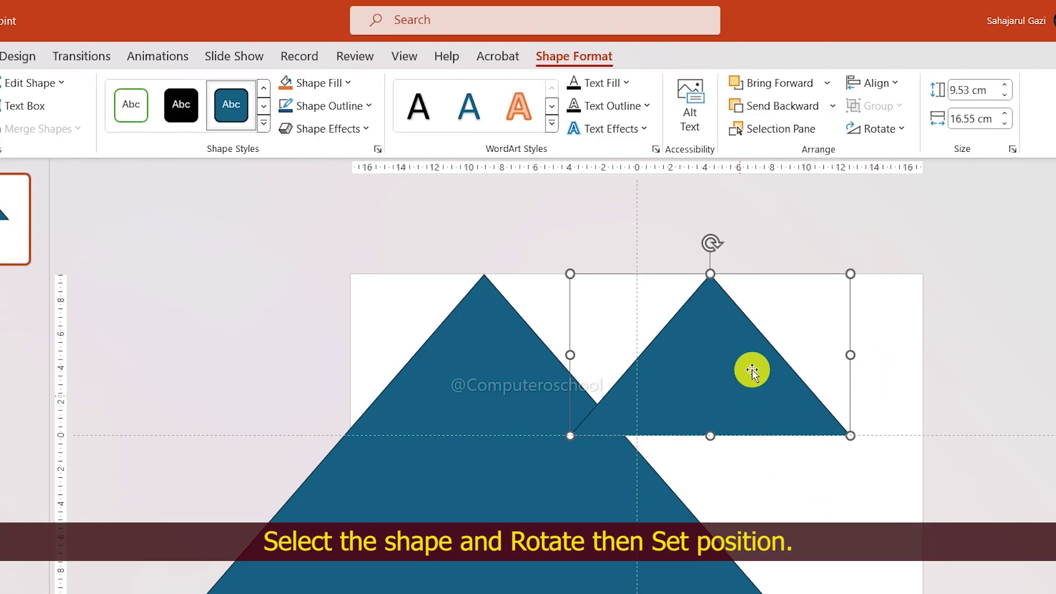
left_click(880, 129)
left_click(887, 202)
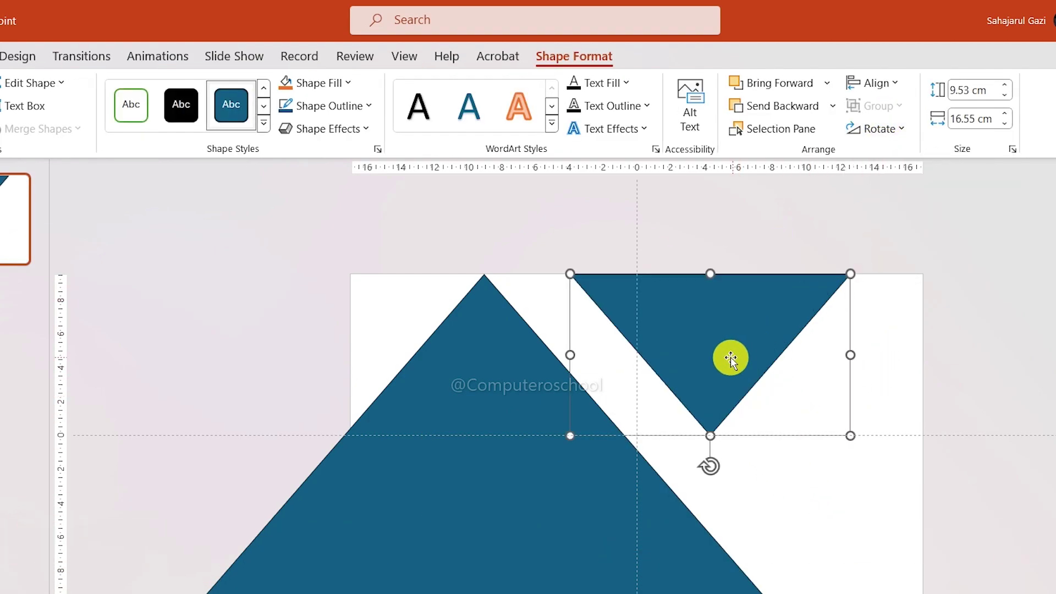
left_click_drag(730, 358, 637, 353)
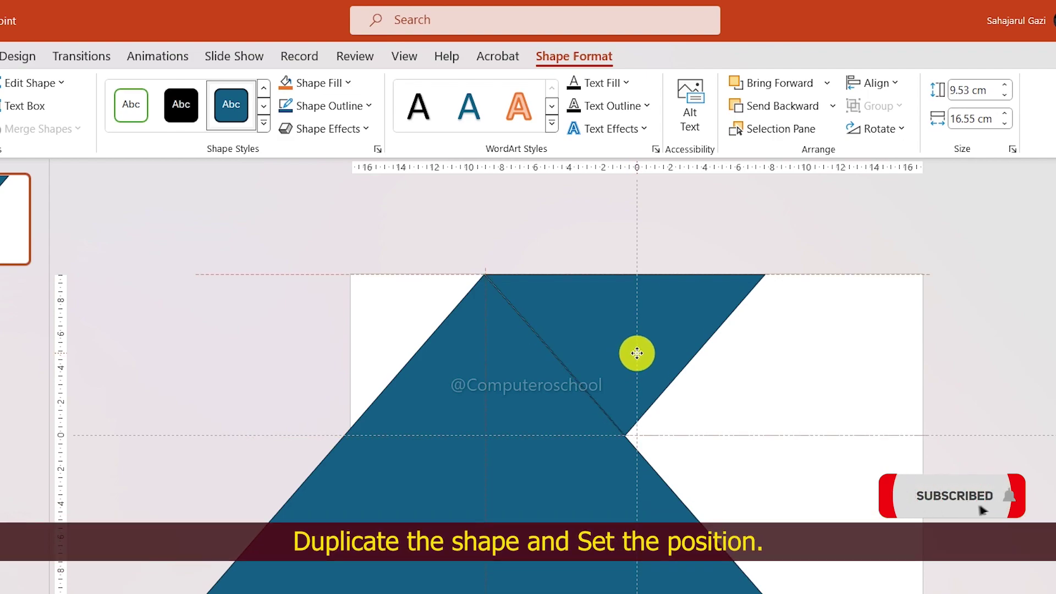
Step: Copy the inverted triangle to the left side and send the original to the back
left_click_drag(639, 355, 363, 344)
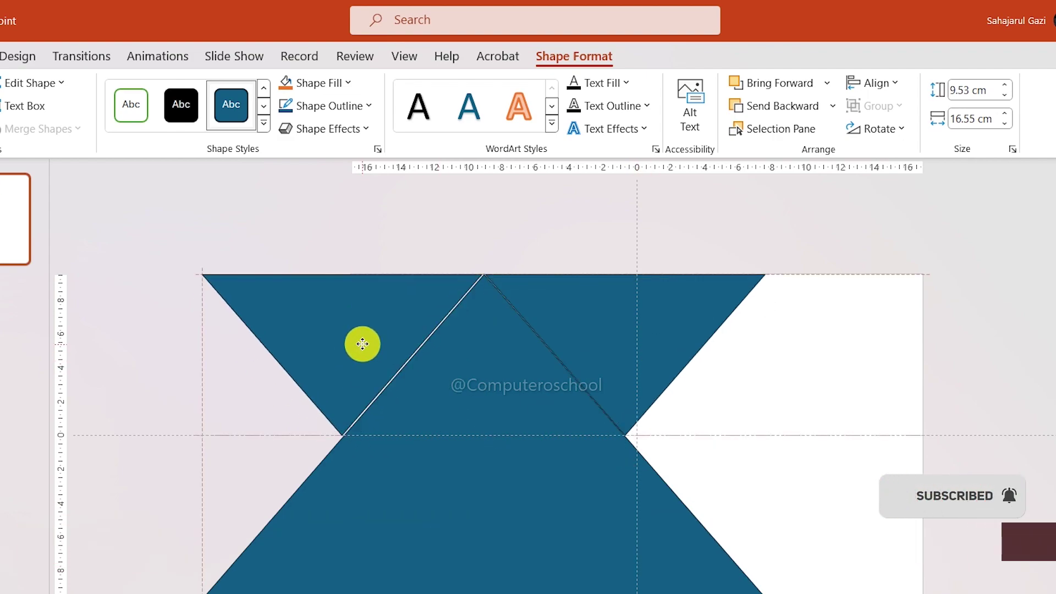
left_click(517, 302)
scroll(518, 303, "up", 3, "ctrl")
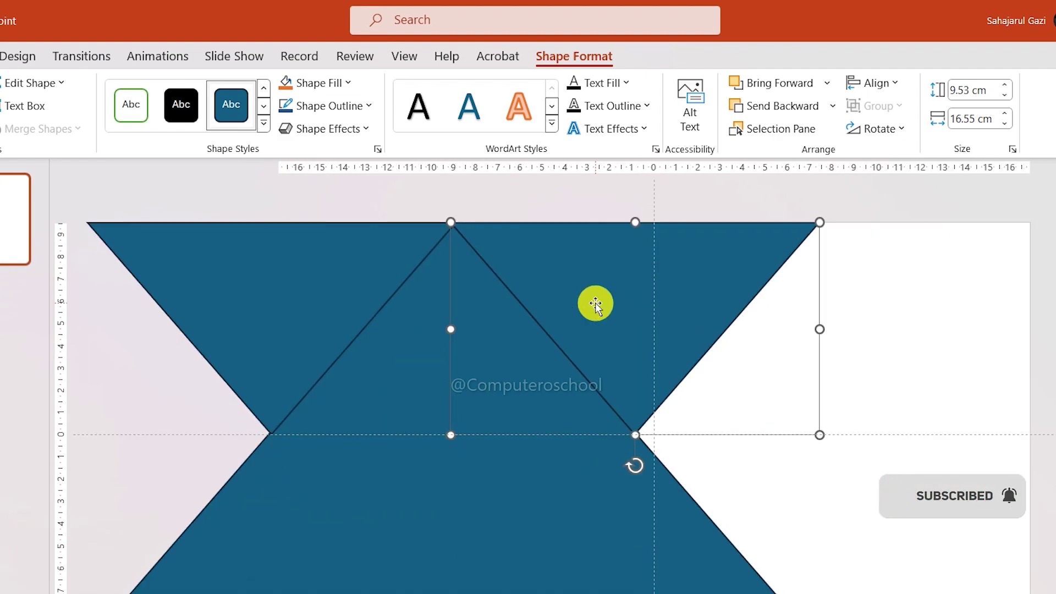
left_click(833, 108)
left_click(794, 158)
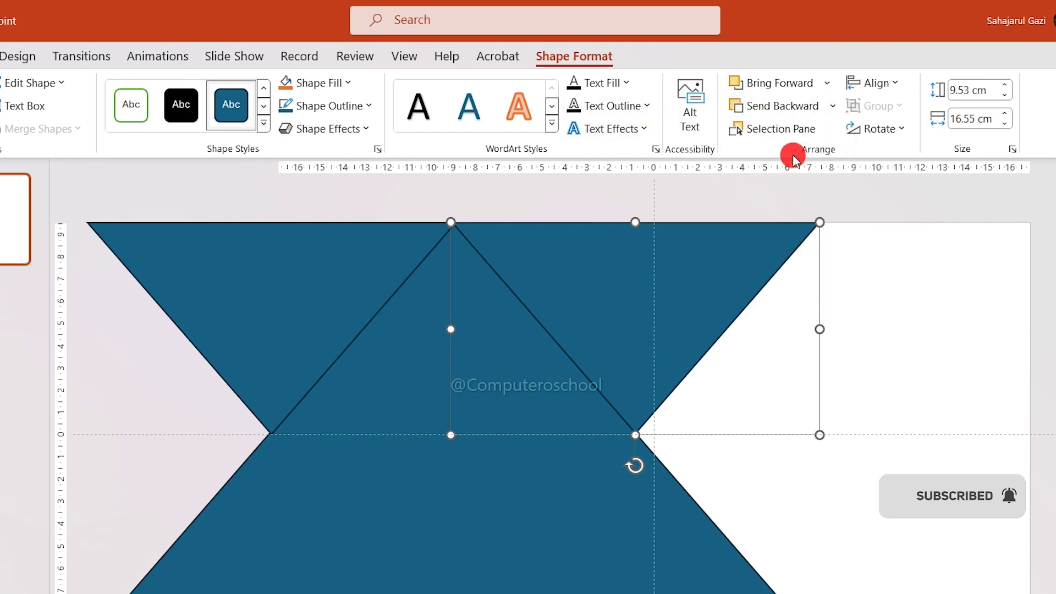
Step: Set both inverted triangles' outlines to No line in the Format pane
right_click(526, 222)
left_click(577, 422)
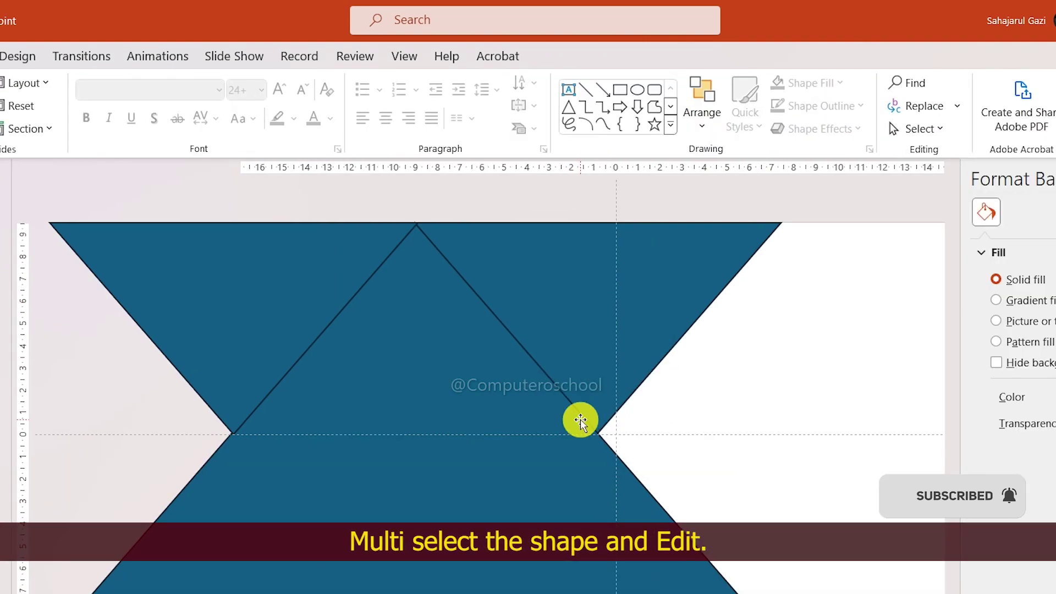
left_click(299, 279)
left_click(566, 311, "shift")
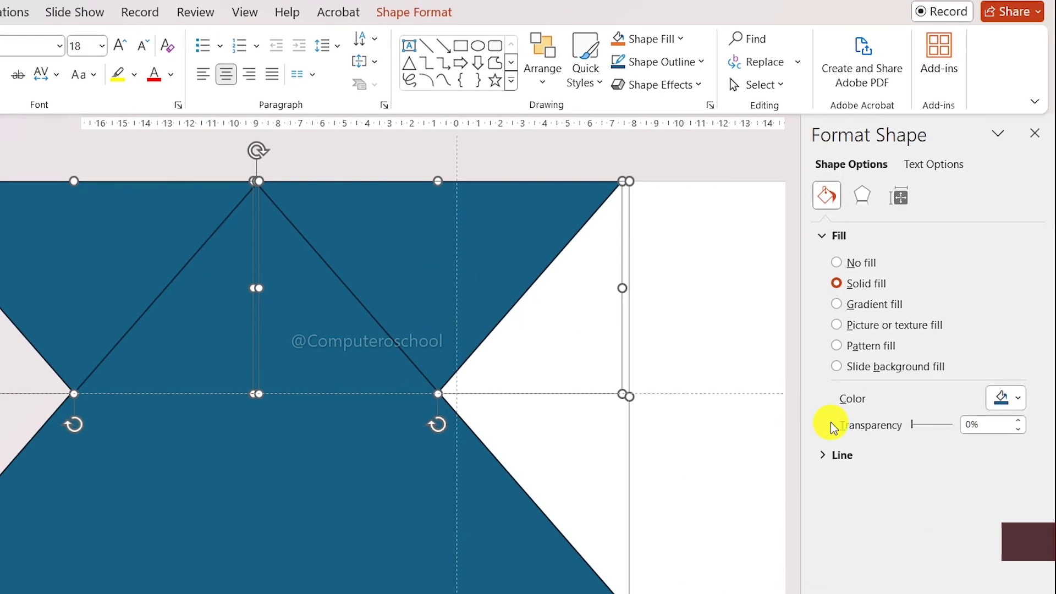
left_click(837, 456)
left_click(837, 484)
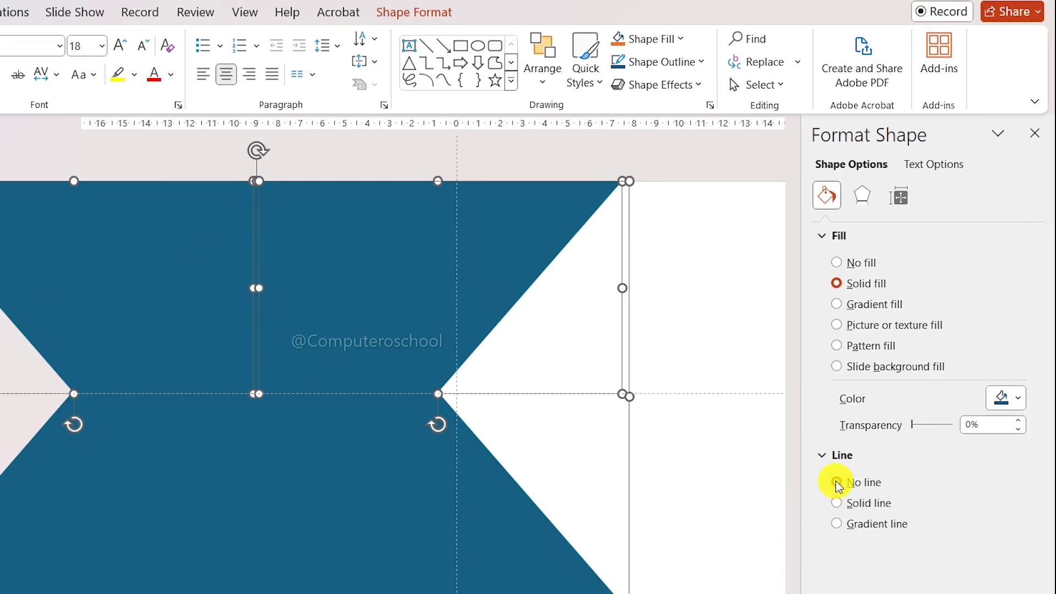
Step: Fill the right inverted triangle dark navy and the left one yellow
left_click(688, 331)
left_click(488, 282)
left_click(1019, 399)
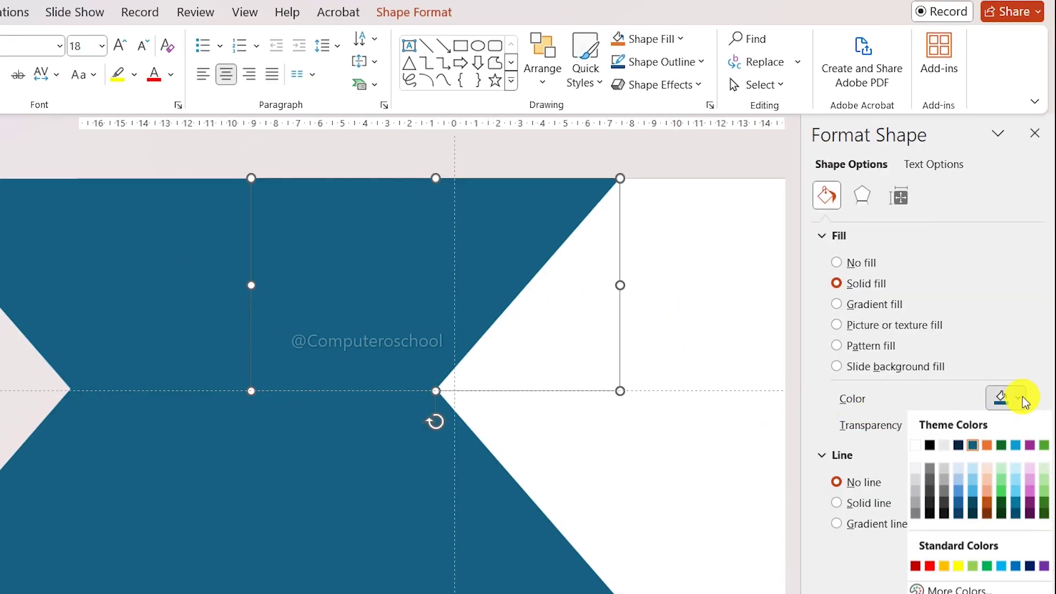
left_click(963, 516)
left_click(159, 240)
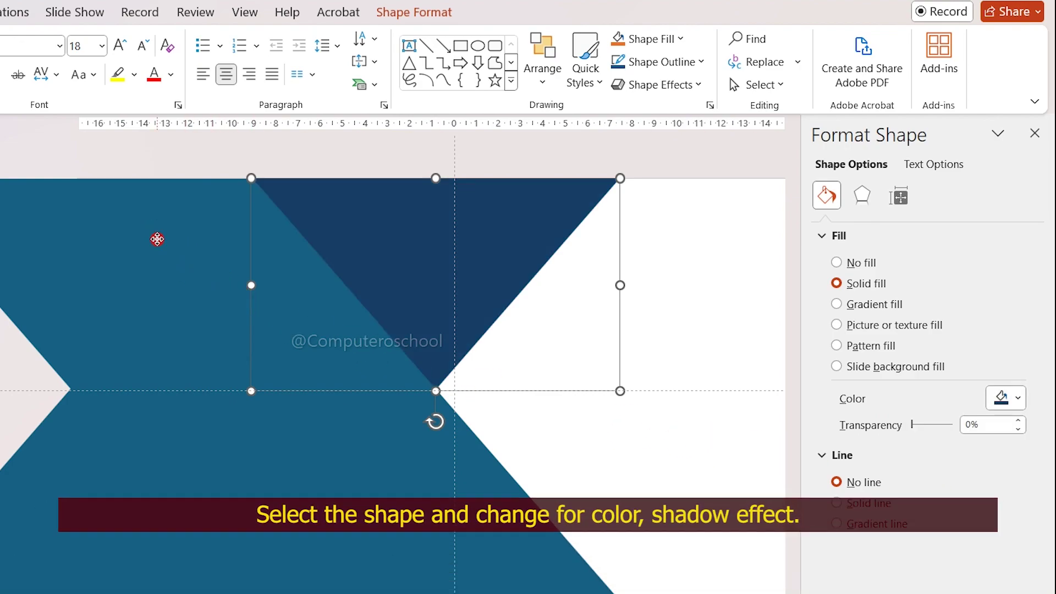
left_click(1018, 398)
left_click(938, 566)
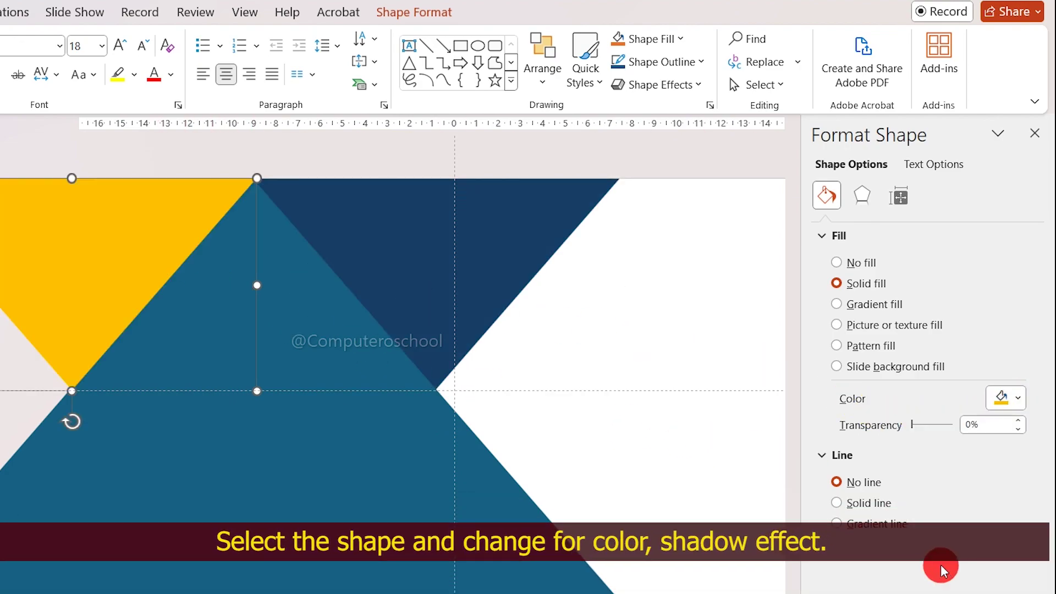
left_click(863, 195)
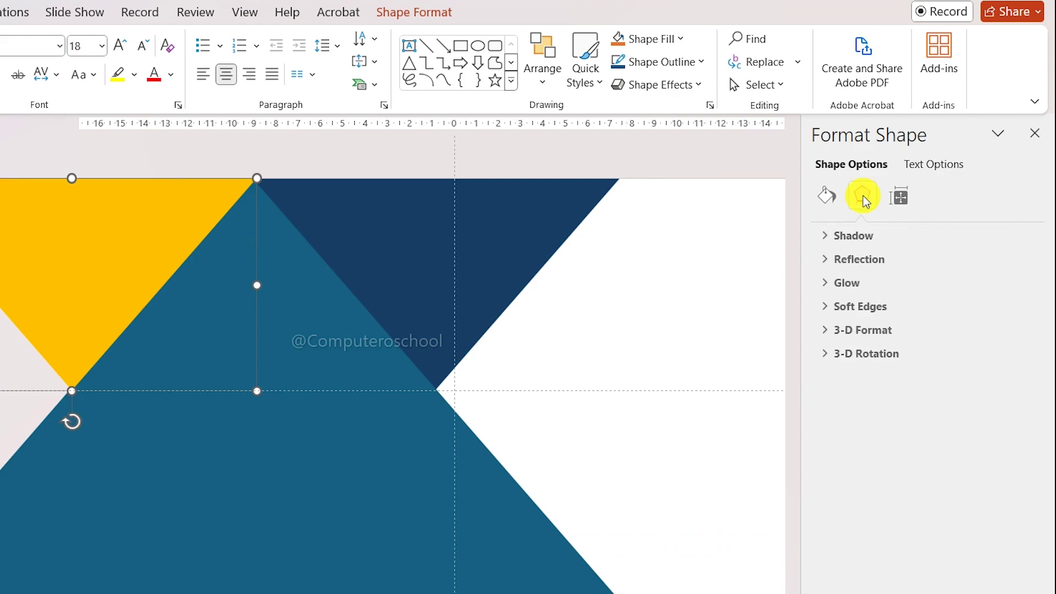
Step: Apply an Outer shadow preset to the yellow triangle and to the navy triangle
left_click(852, 236)
left_click(1018, 261)
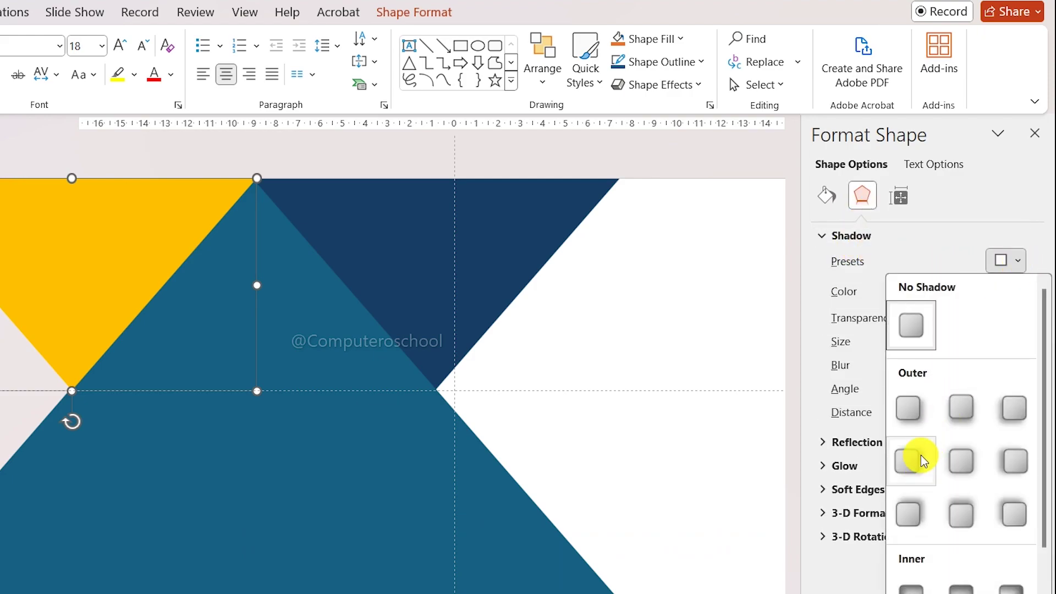
left_click(913, 413)
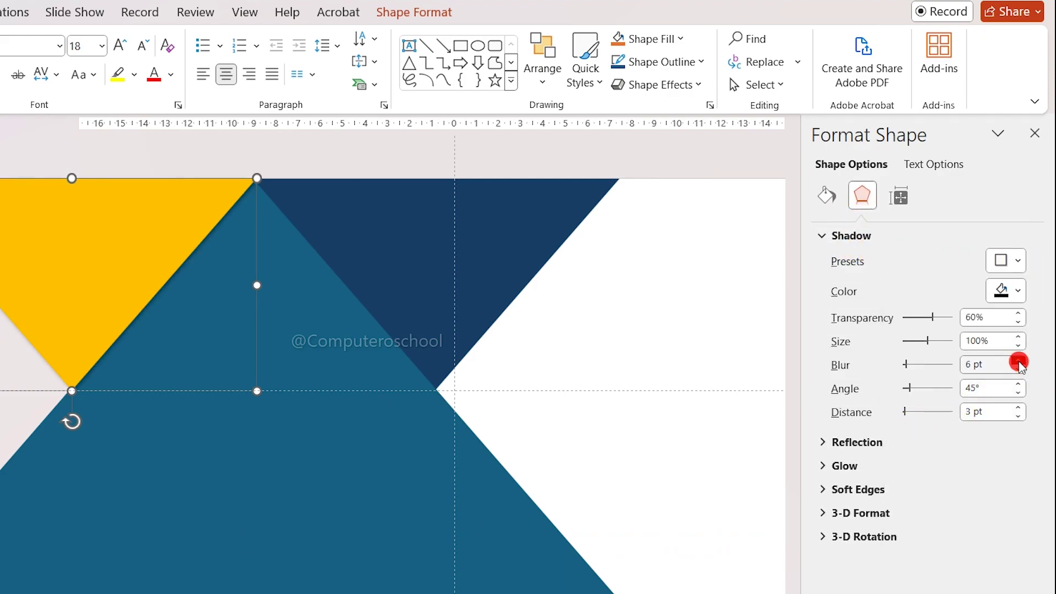
left_click(650, 358)
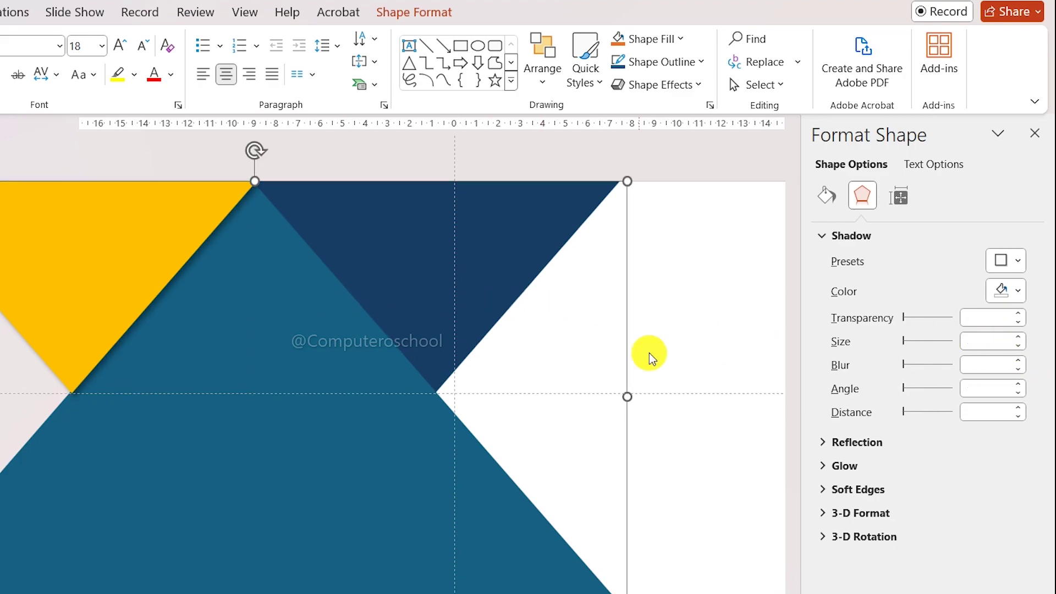
left_click(1021, 264)
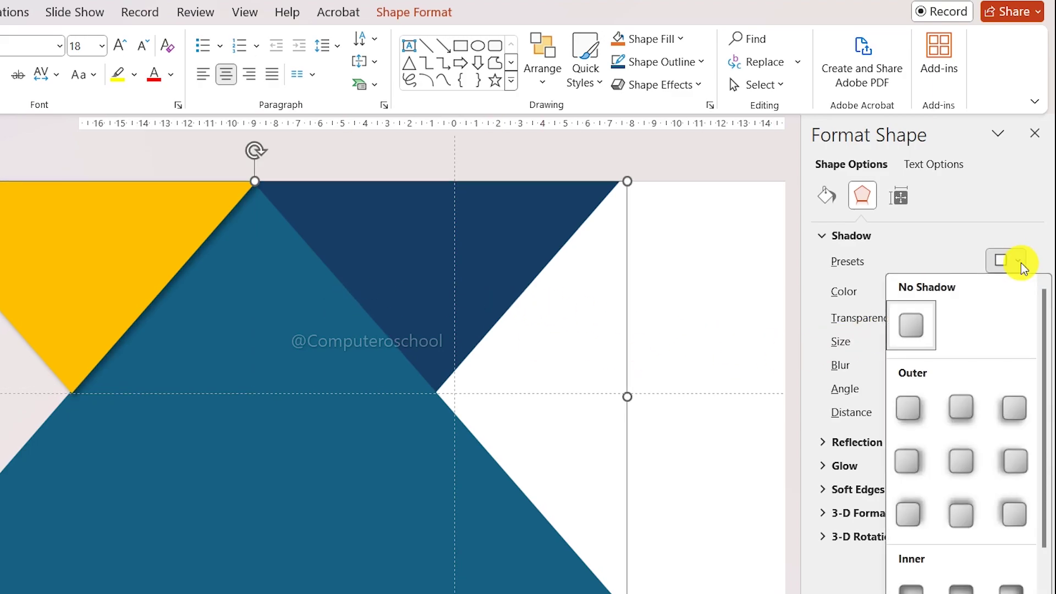
left_click(944, 418)
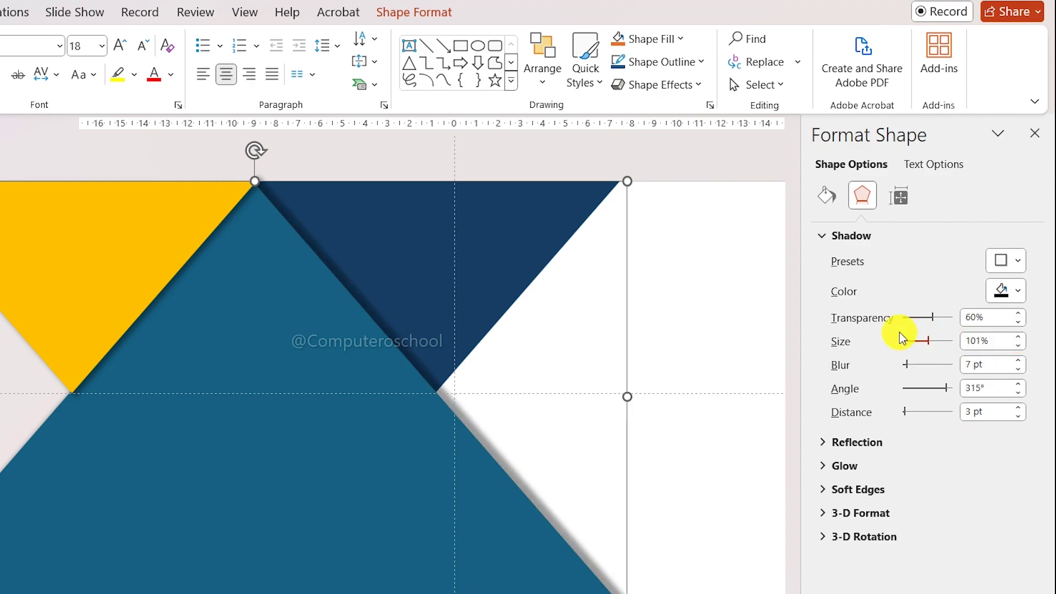
left_click(685, 324)
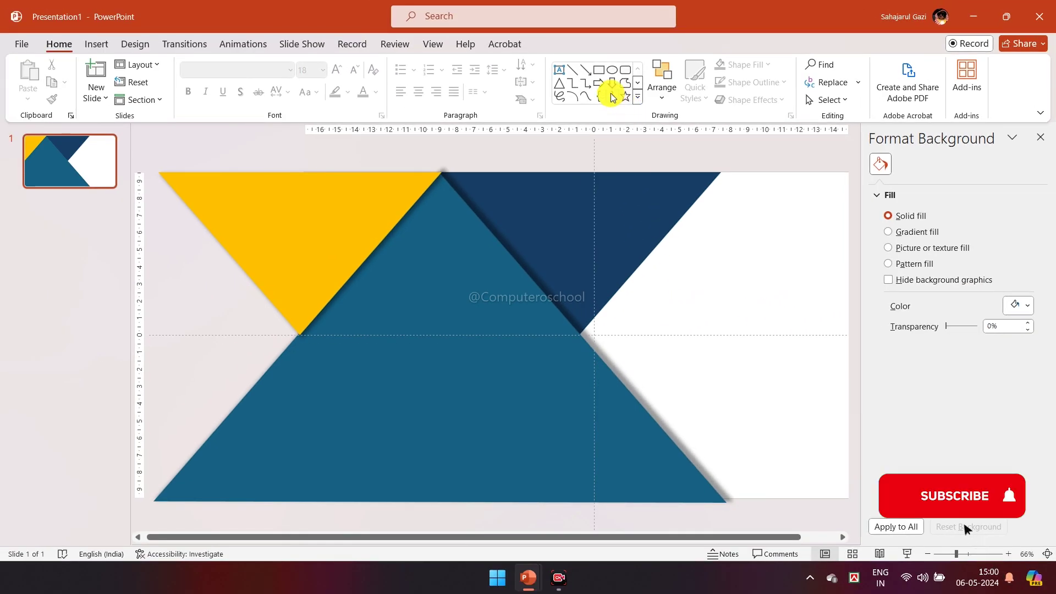
Step: Draw a tall narrow rectangle and rotate it along the big triangle's right edge
left_click(599, 70)
left_click_drag(570, 248, 602, 540)
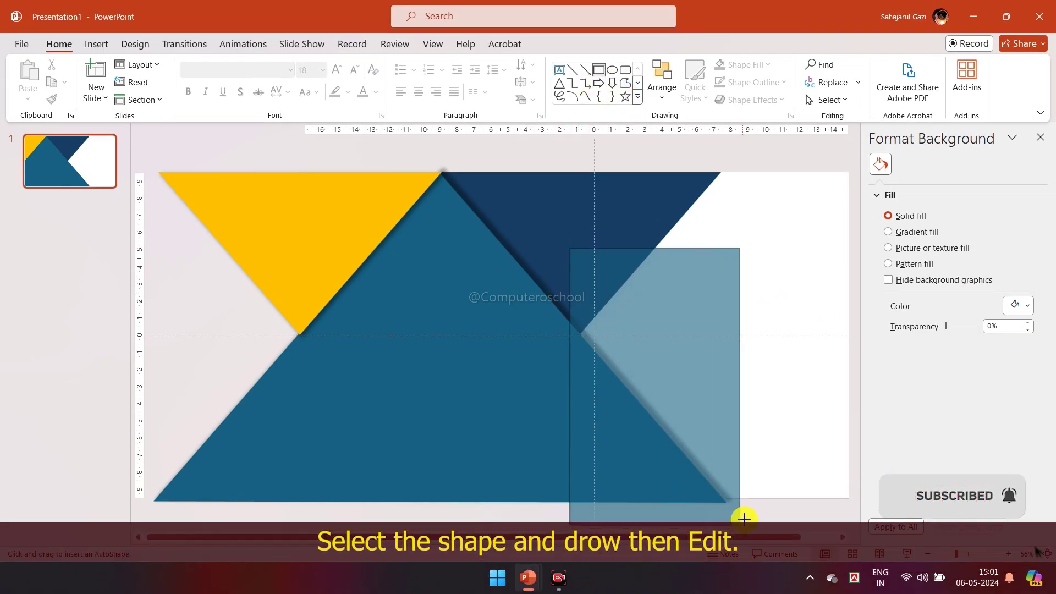
left_click_drag(586, 207, 460, 226)
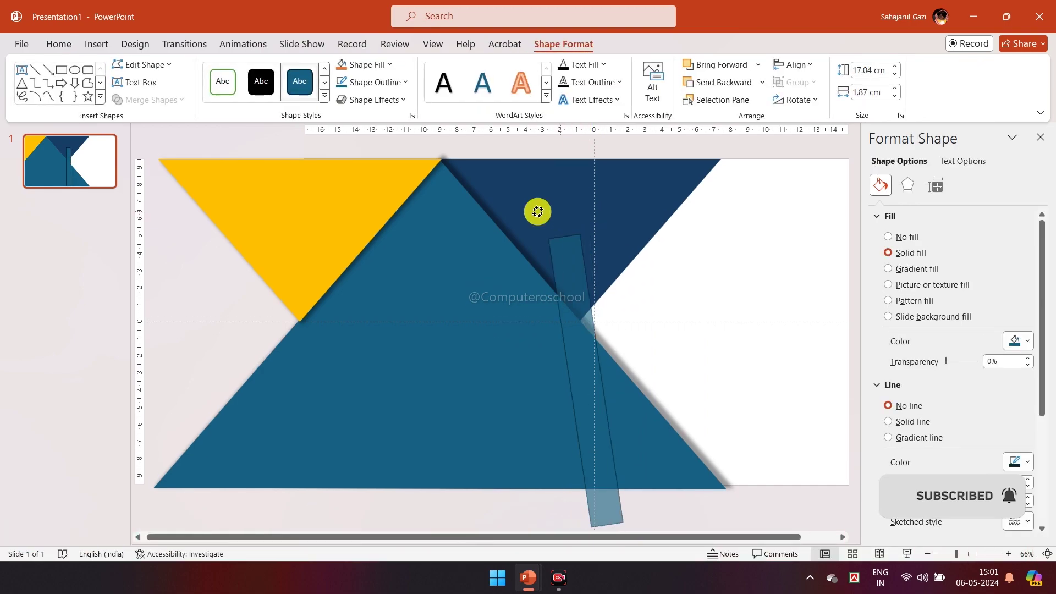
mouse_move(542, 358)
left_mouse_down()
mouse_move(643, 380)
mouse_move(636, 371)
left_mouse_up()
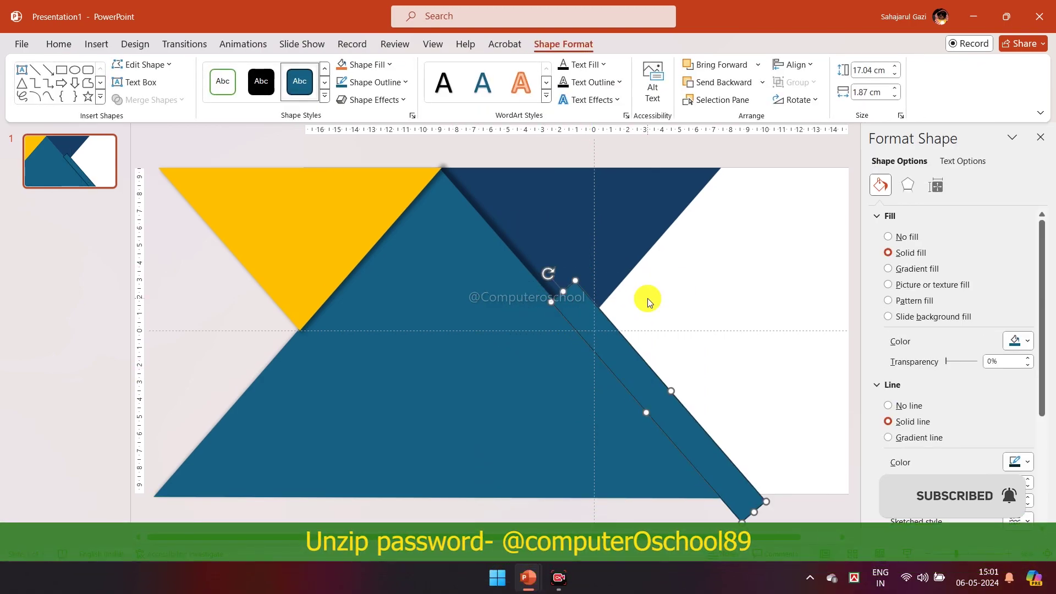
Step: Send the strip behind the triangles, fill it yellow and remove its outline
left_click(765, 87)
left_click(747, 118)
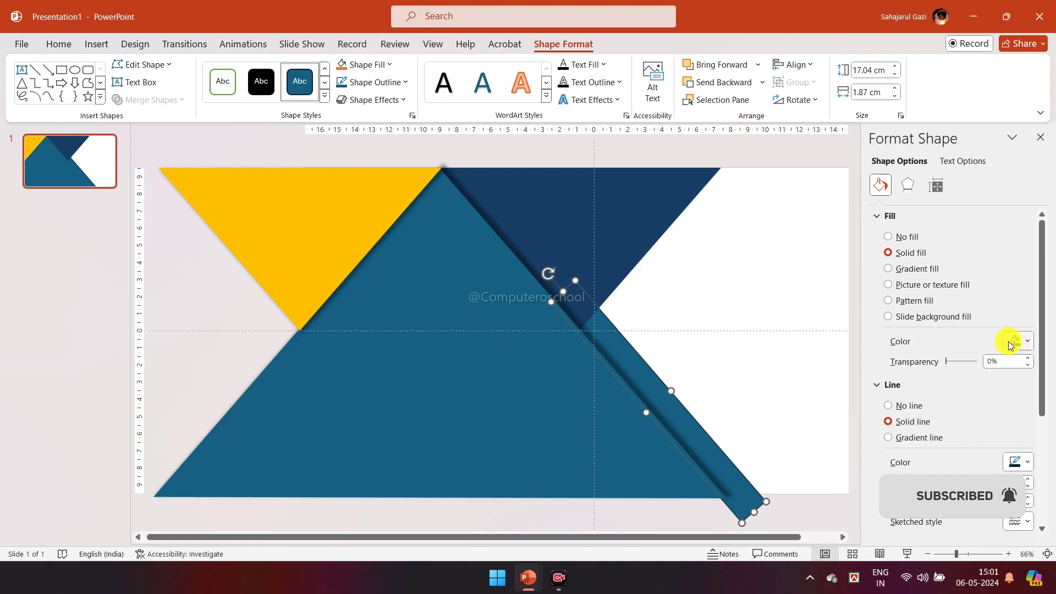
left_click(1029, 343)
left_click(971, 471)
left_click(888, 406)
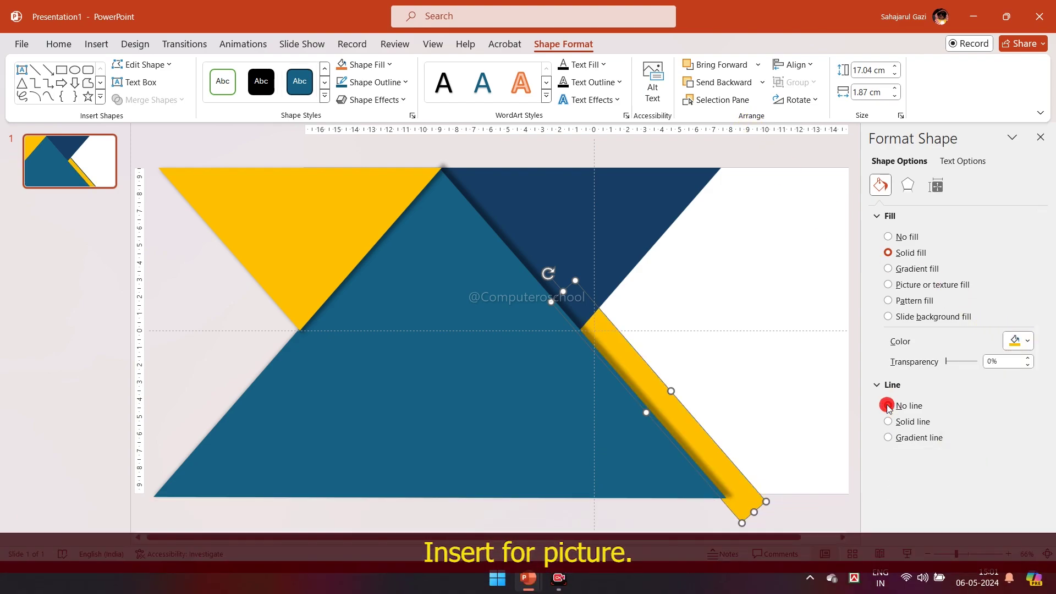
left_click(768, 322)
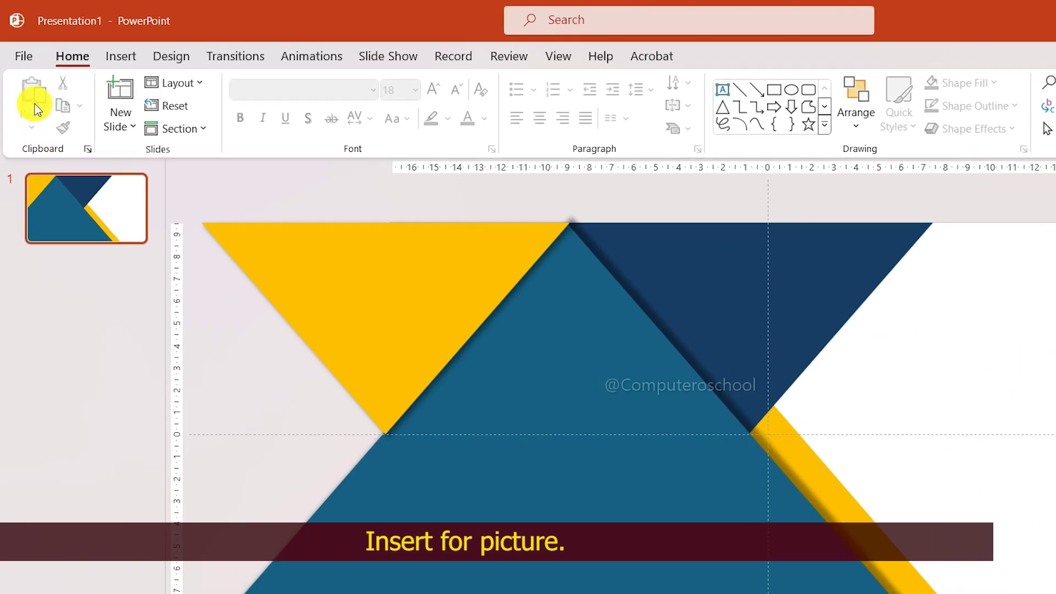
Step: Search online pictures for 'building' beyond Creative Commons and insert a glass office tower photo
left_click(97, 44)
left_click(108, 88)
left_click(166, 231)
type("build")
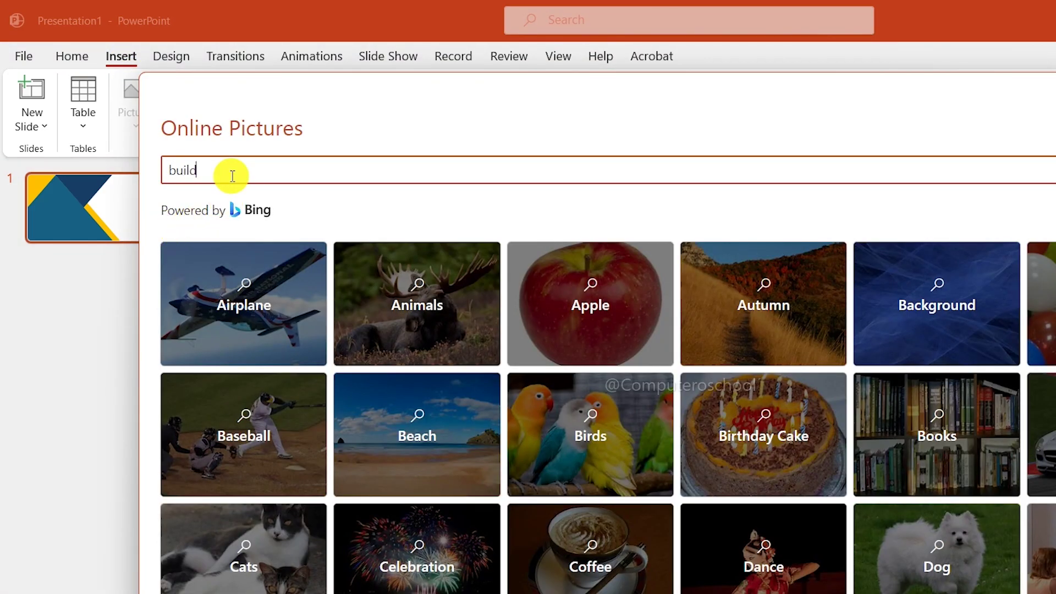
type("ing")
key("Return")
left_click(221, 246)
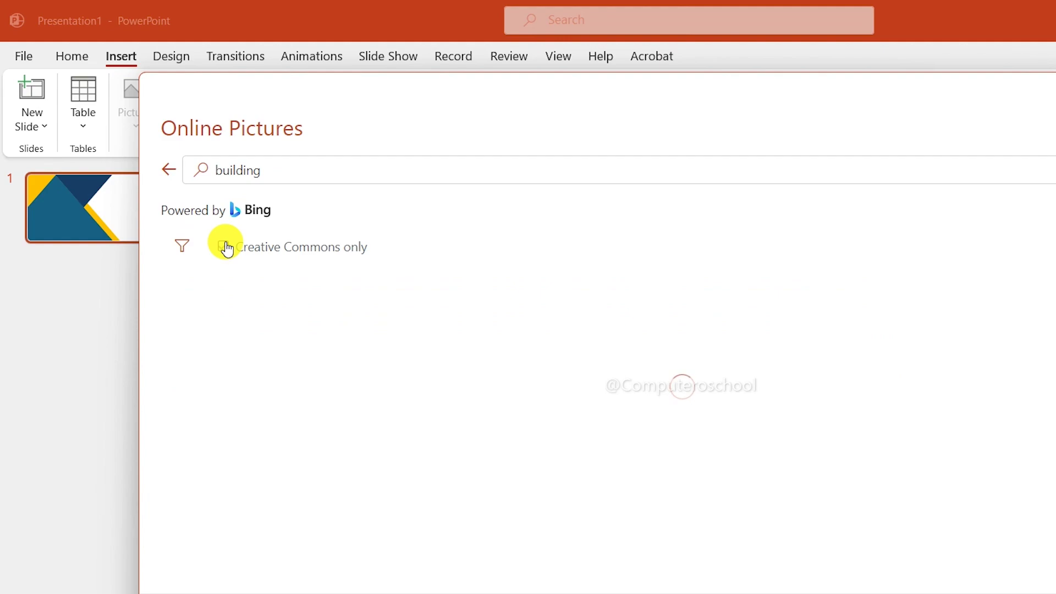
scroll(407, 357, "down", 2)
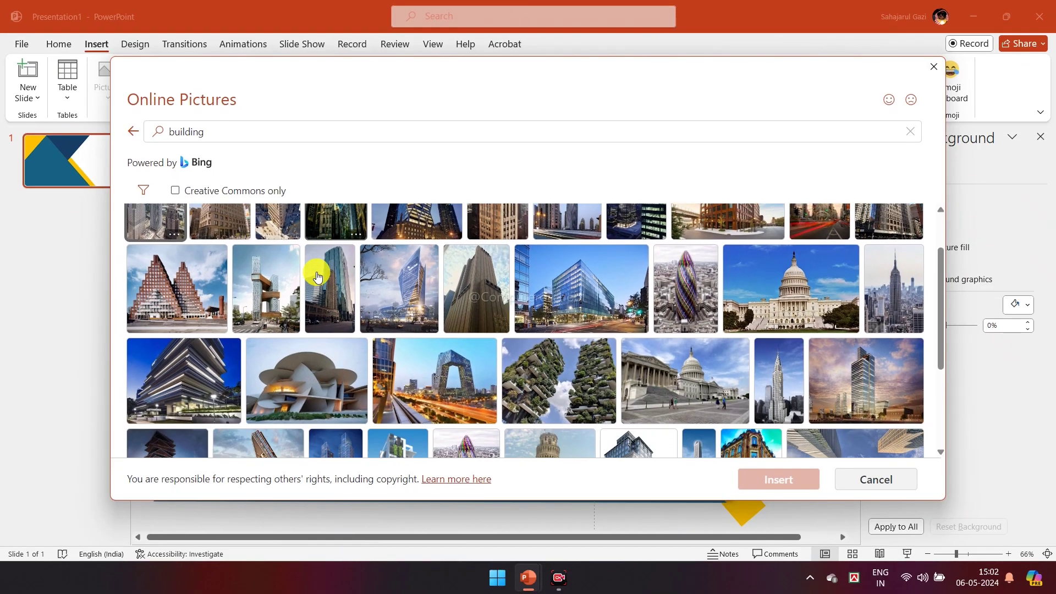
scroll(317, 277, "down", 5)
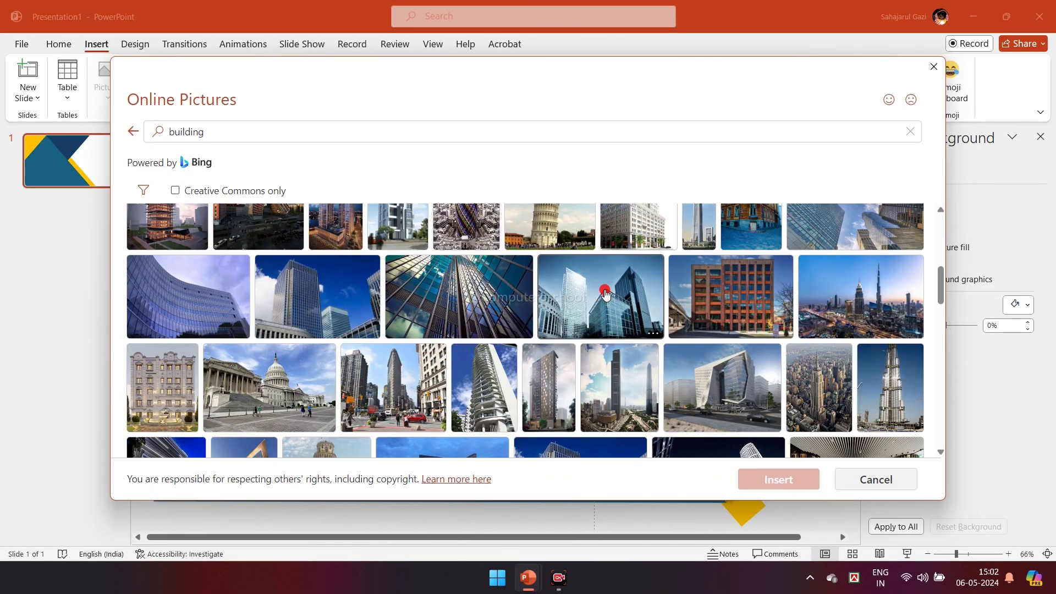
left_click(782, 489)
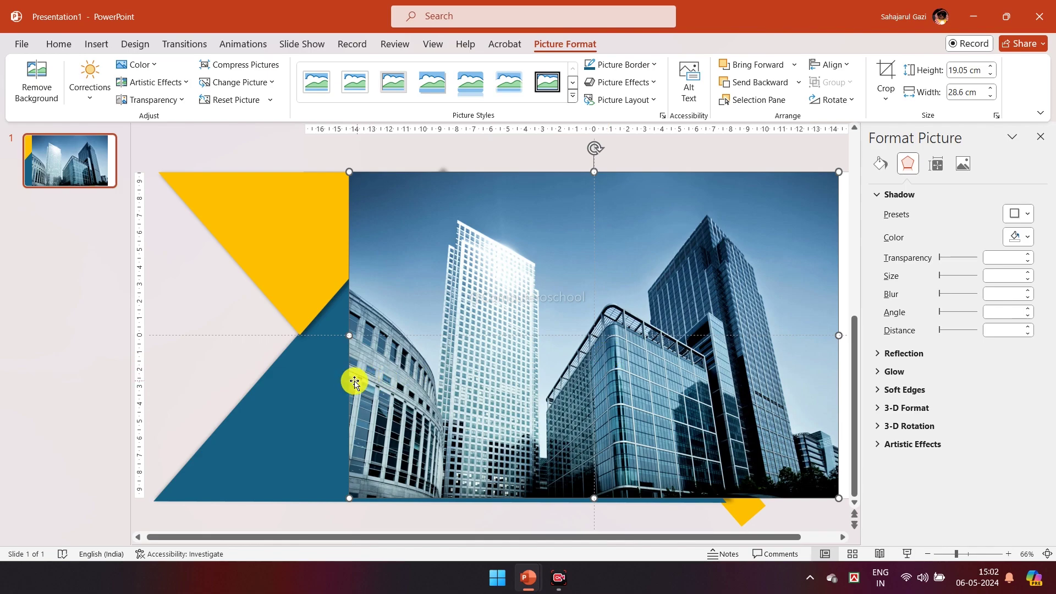
Step: Bring the teal triangle to the front, then move the building photo left and enlarge it
left_click(330, 372)
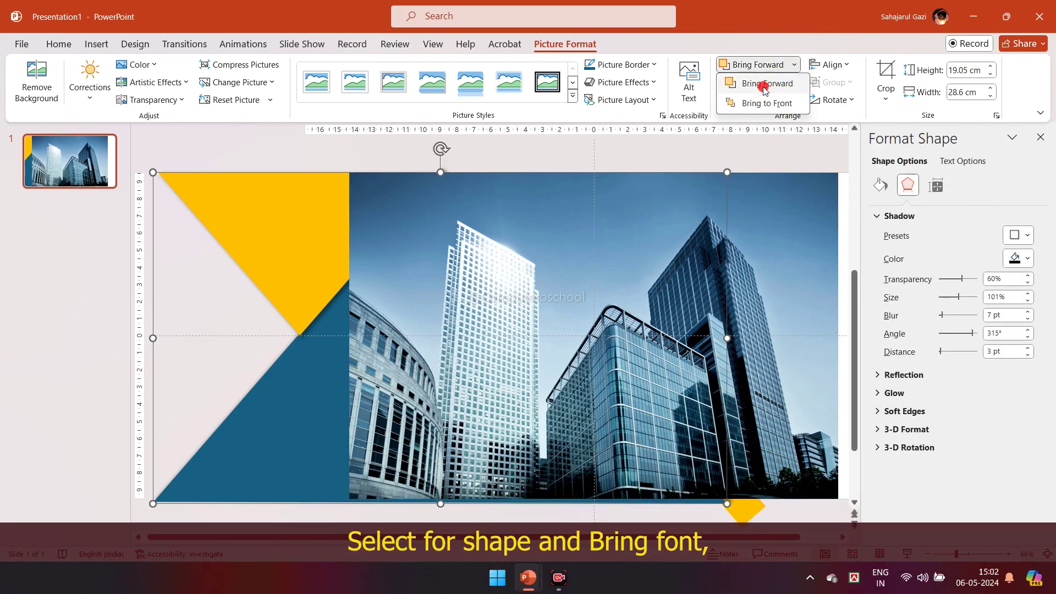
left_click(764, 87)
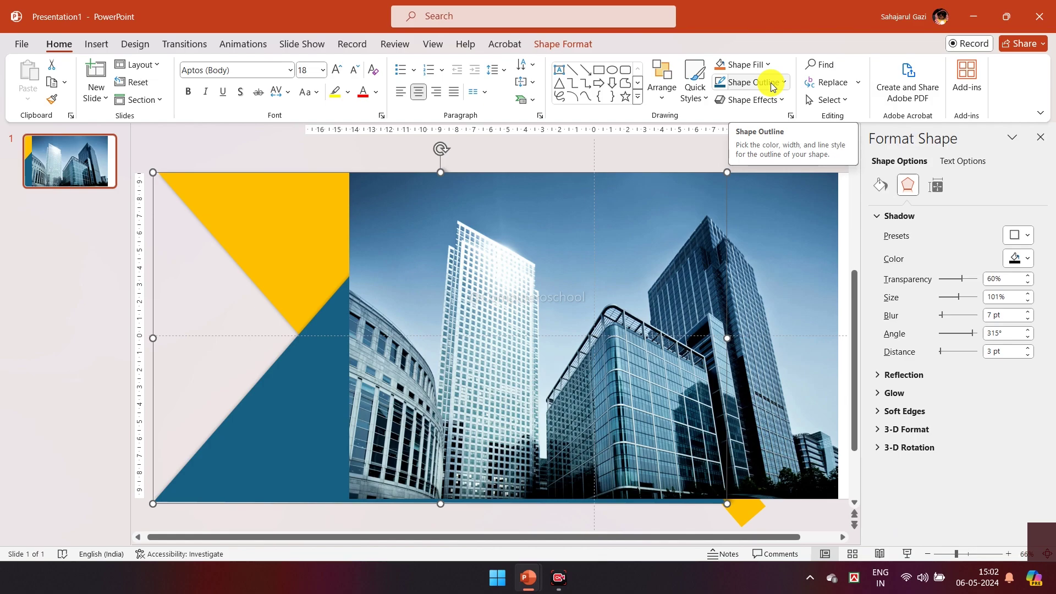
left_click(661, 82)
left_click(698, 140)
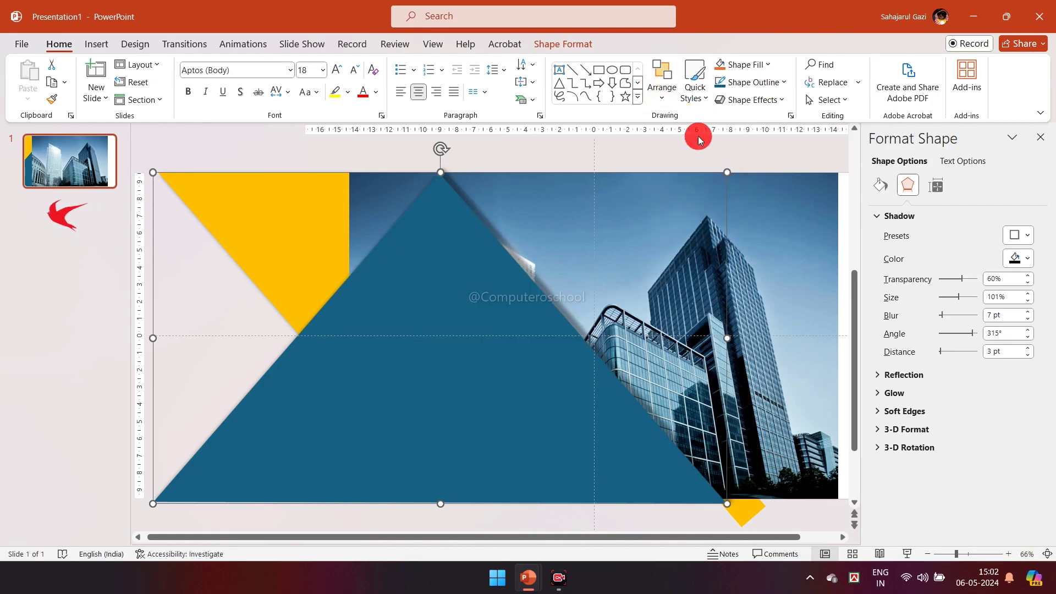
left_click_drag(776, 235, 614, 239)
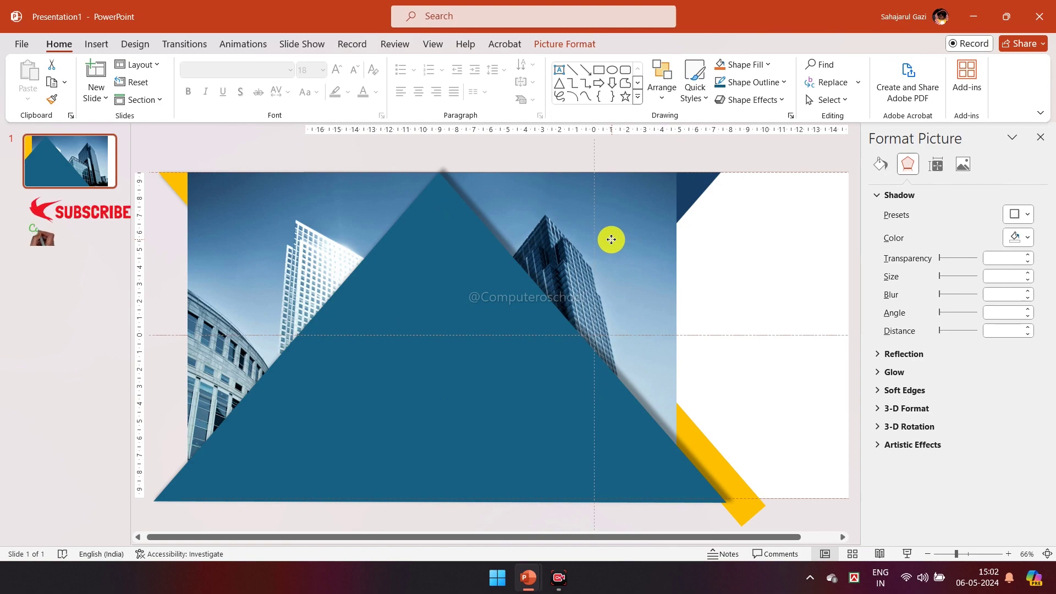
left_click_drag(611, 239, 612, 240)
left_click_drag(676, 499, 721, 526)
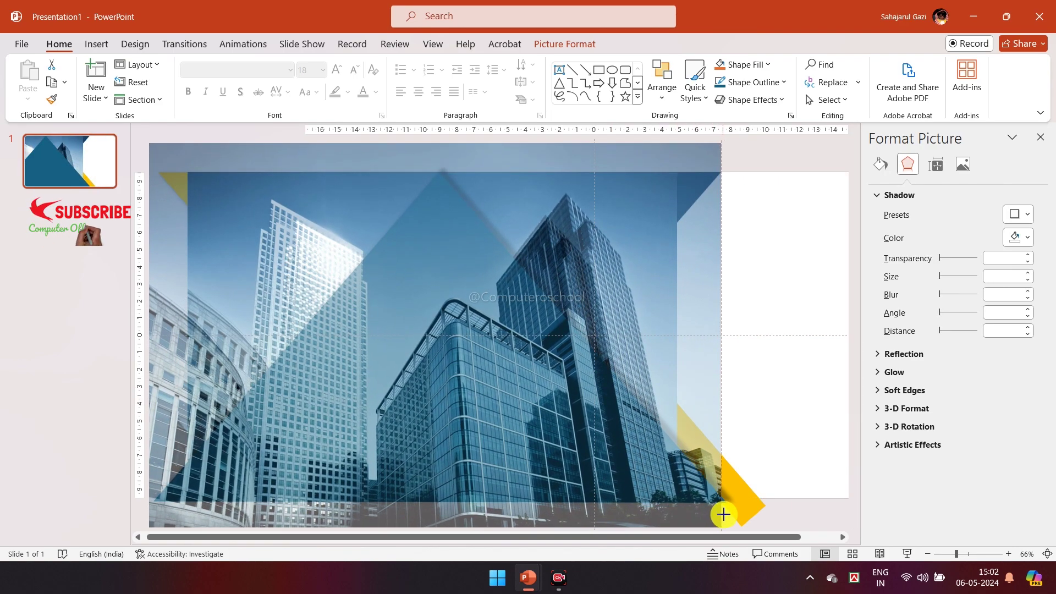
Step: Set the teal triangle's fill transparency to 50% so the photo shows through
left_click(612, 411)
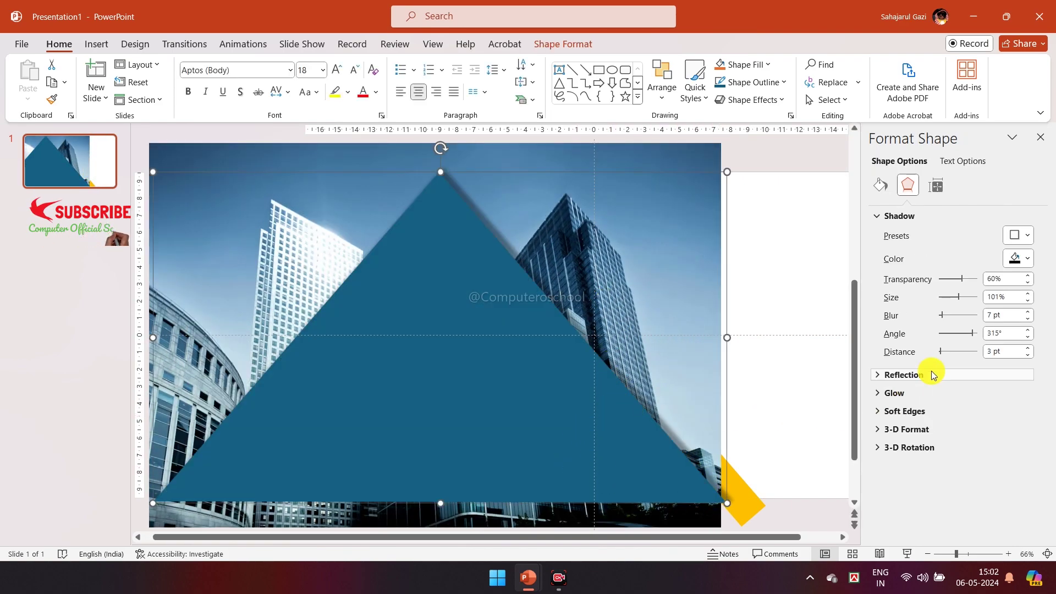
left_click(888, 183)
type("0")
key("Return")
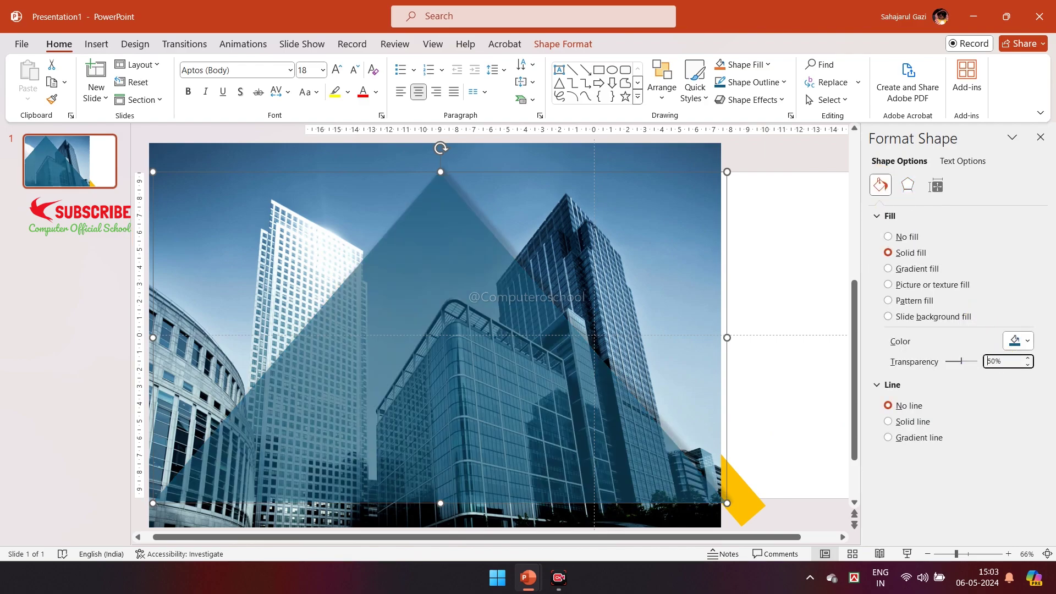
left_click(673, 158)
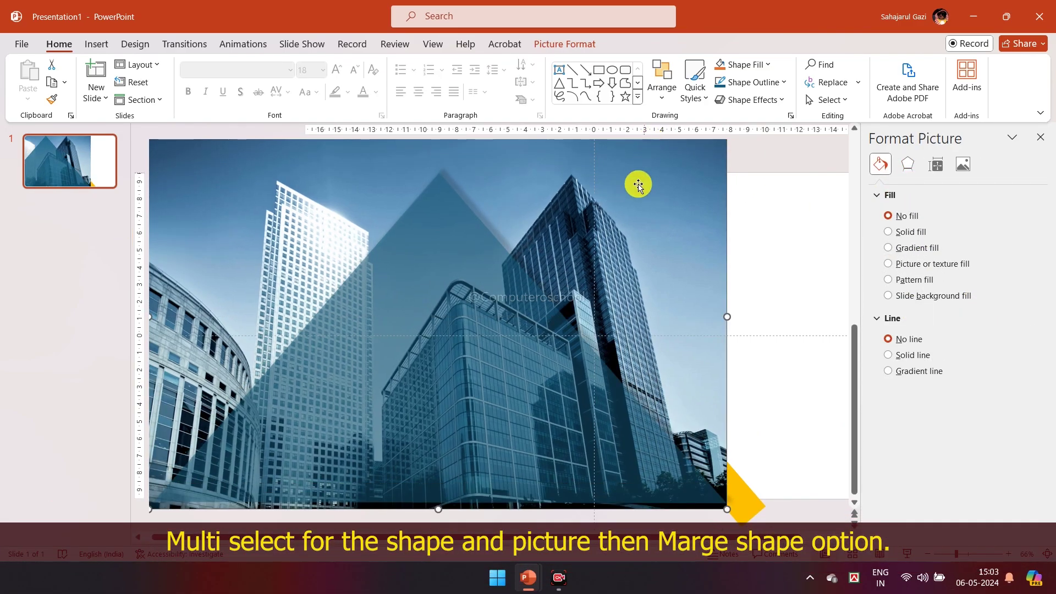
Step: Intersect the building photo with the triangle to crop it into a triangle
left_click(478, 292, "shift")
left_click(573, 43)
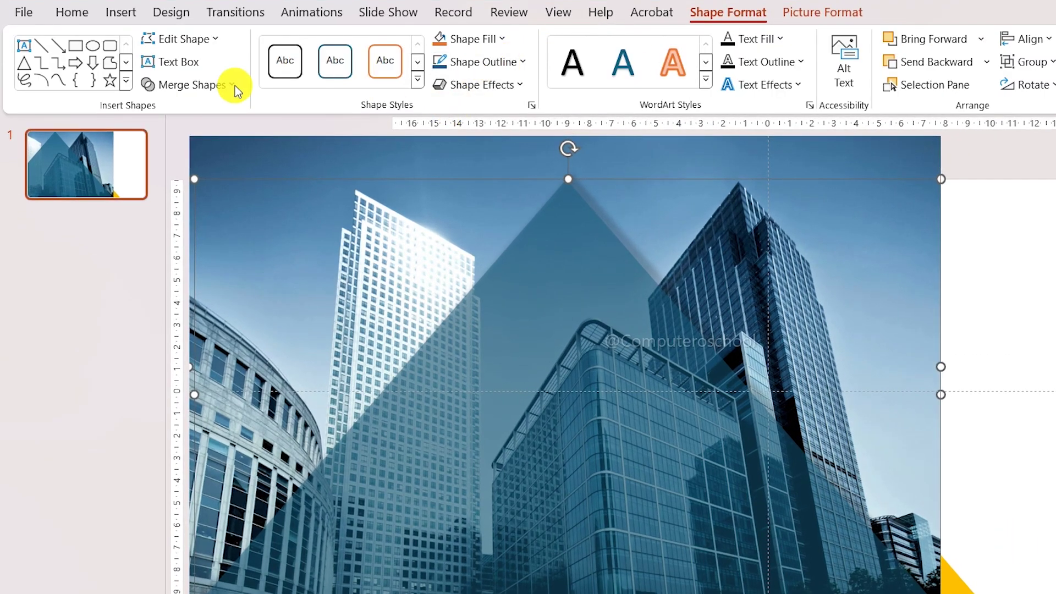
left_click(212, 86)
left_click(183, 171)
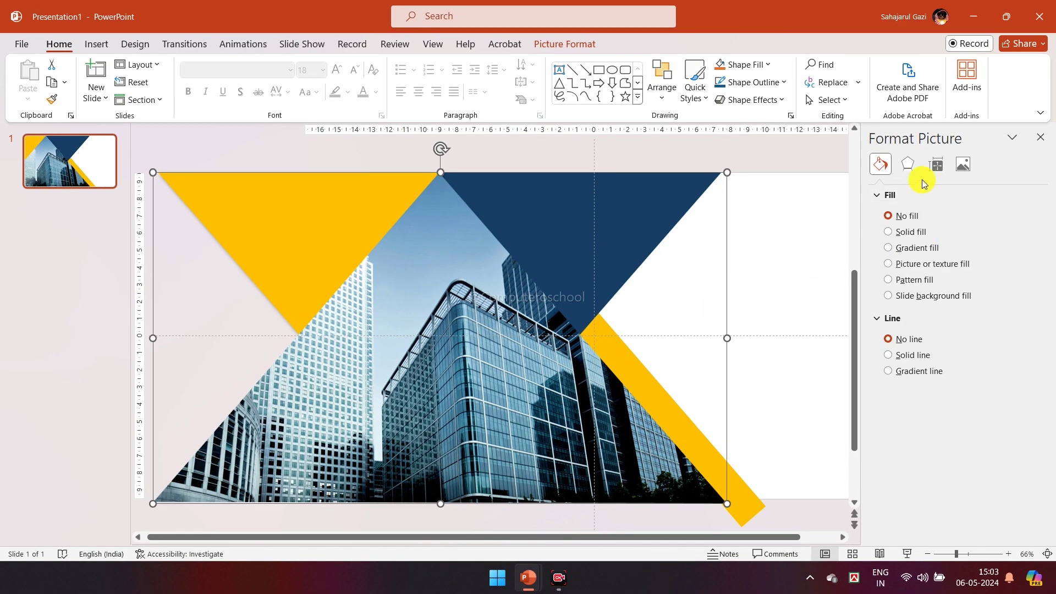
Step: Give the triangular photo an Outer shadow preset
left_click(908, 163)
left_click(1018, 214)
left_click(944, 409)
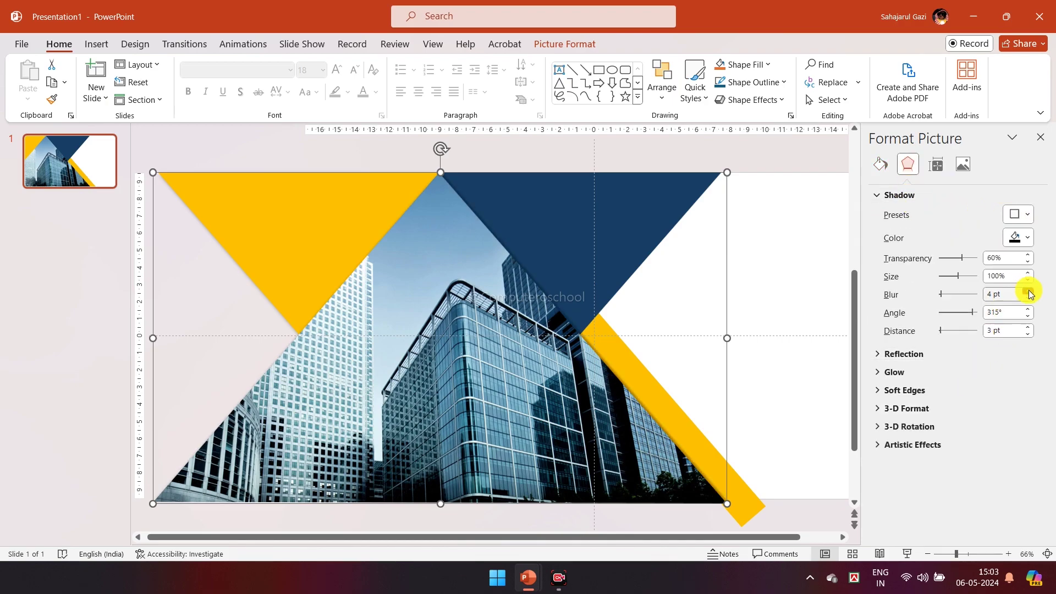
Step: Bring the yellow triangle to the front of all other objects
left_click(362, 212)
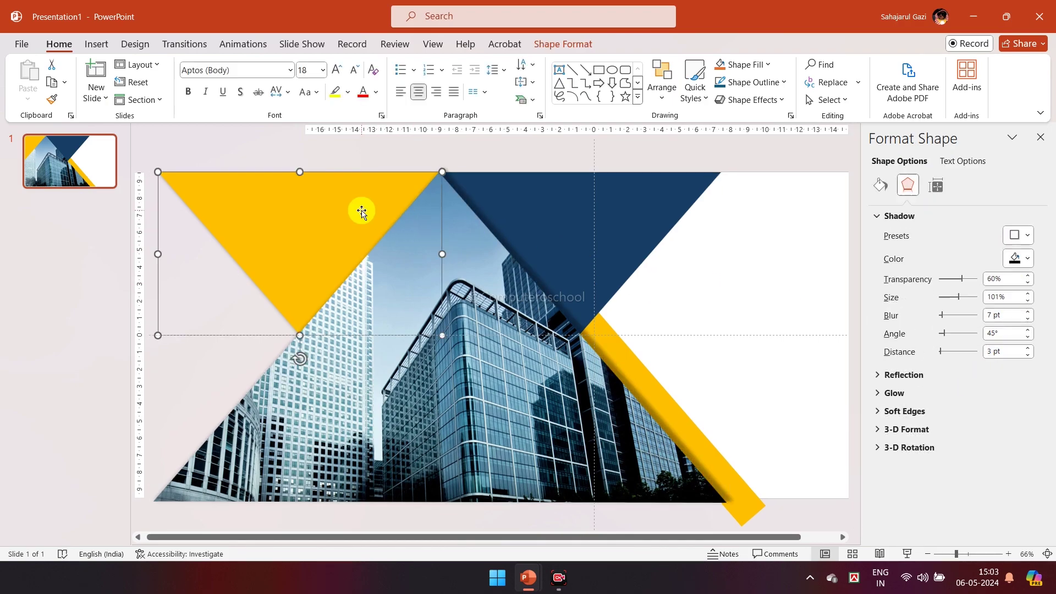
left_click(660, 97)
left_click(688, 141)
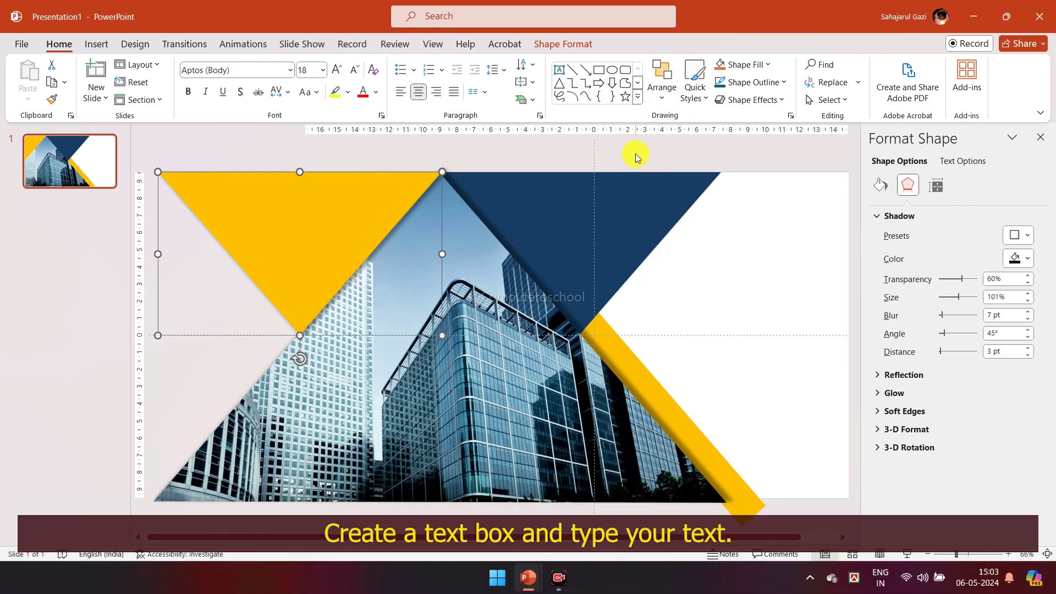
left_click(636, 157)
left_click(559, 69)
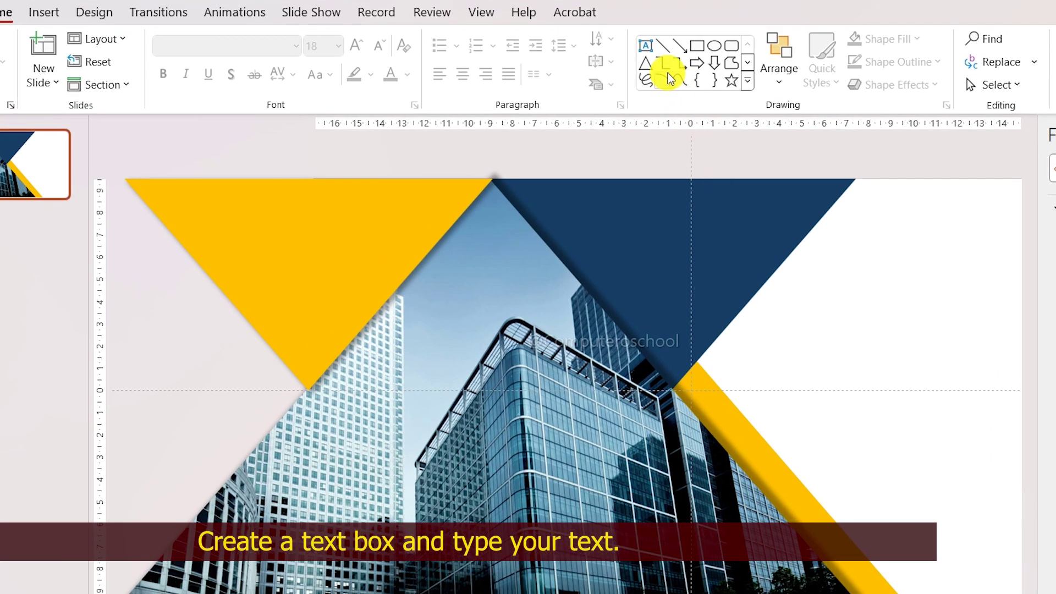
left_click(722, 212)
type("@computeroschool")
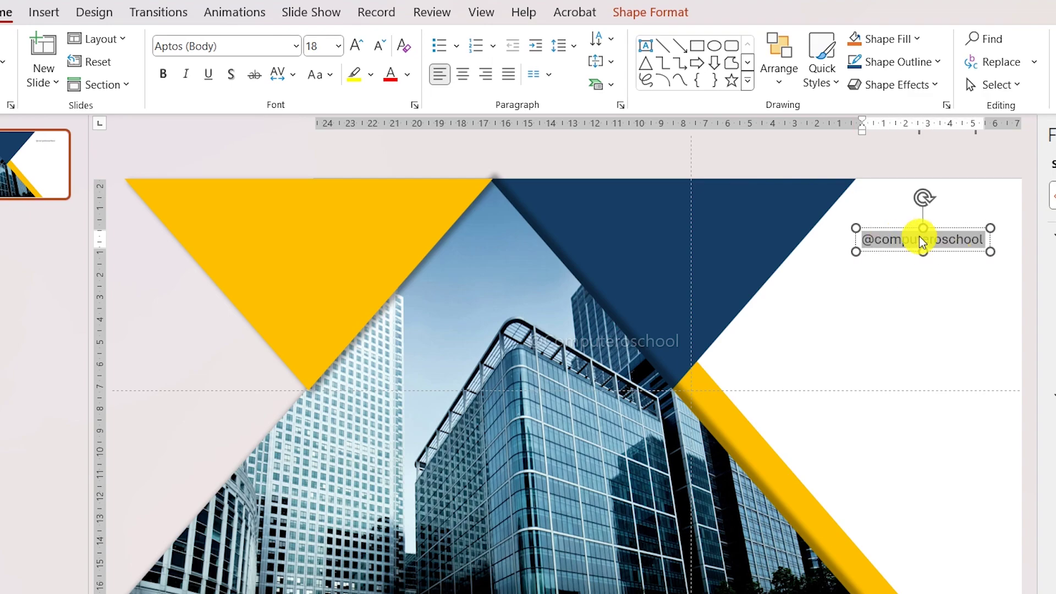
right_click(903, 238)
left_click(803, 108)
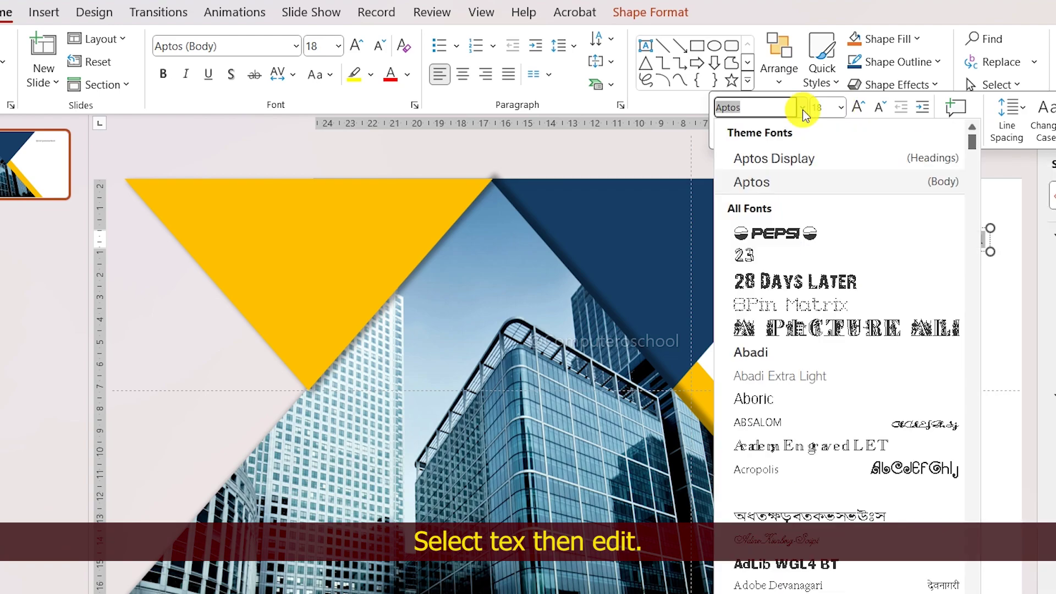
left_click(791, 397)
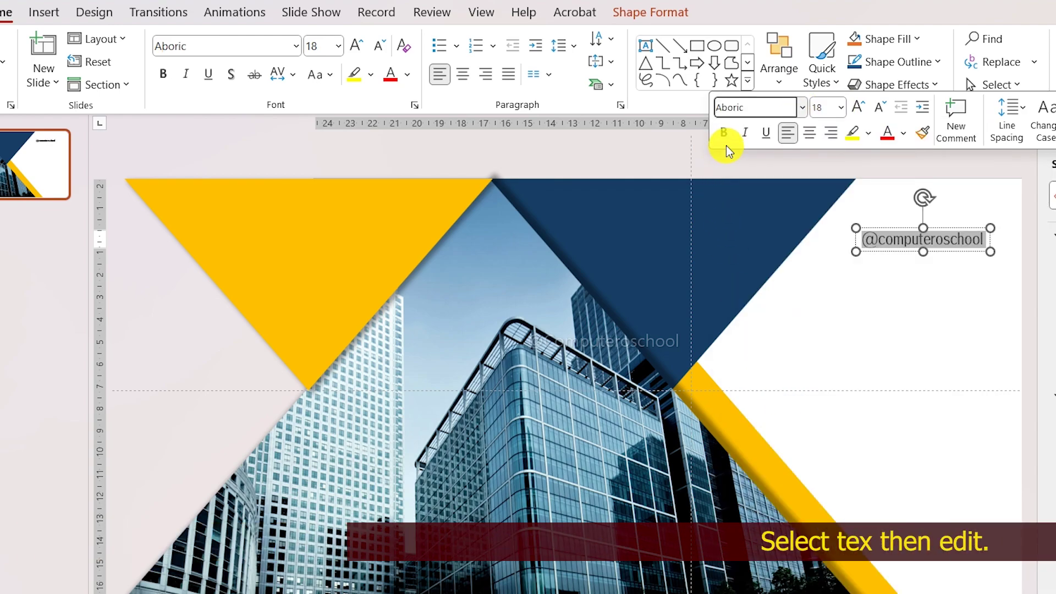
left_click(841, 112)
left_click(830, 226)
mouse_move(875, 229)
left_mouse_down()
mouse_move(911, 220)
mouse_move(811, 328)
left_mouse_up()
left_click(929, 226)
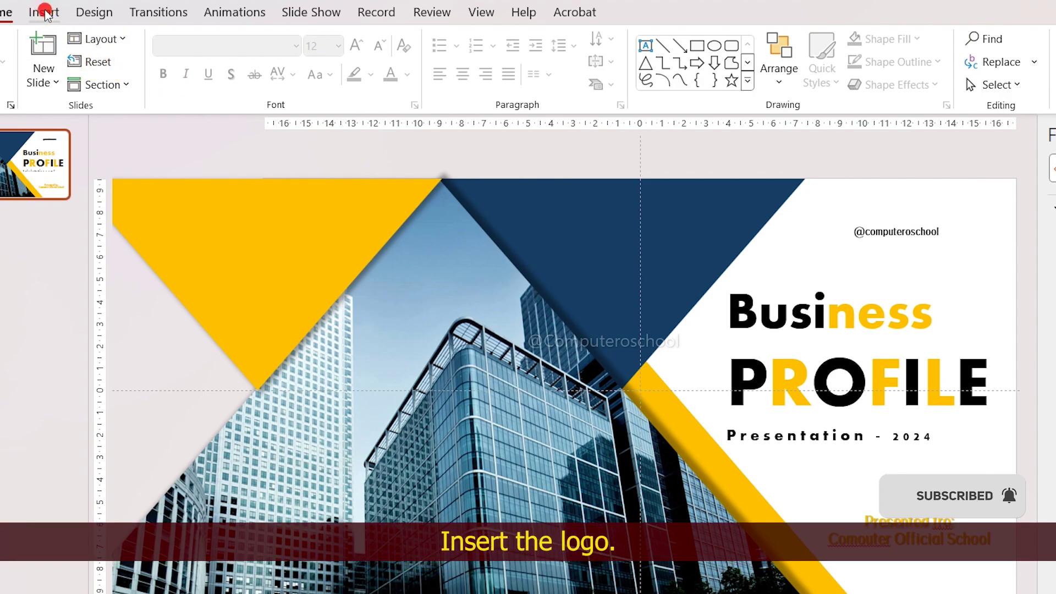
left_click(43, 12)
left_click(59, 55)
left_click(92, 136)
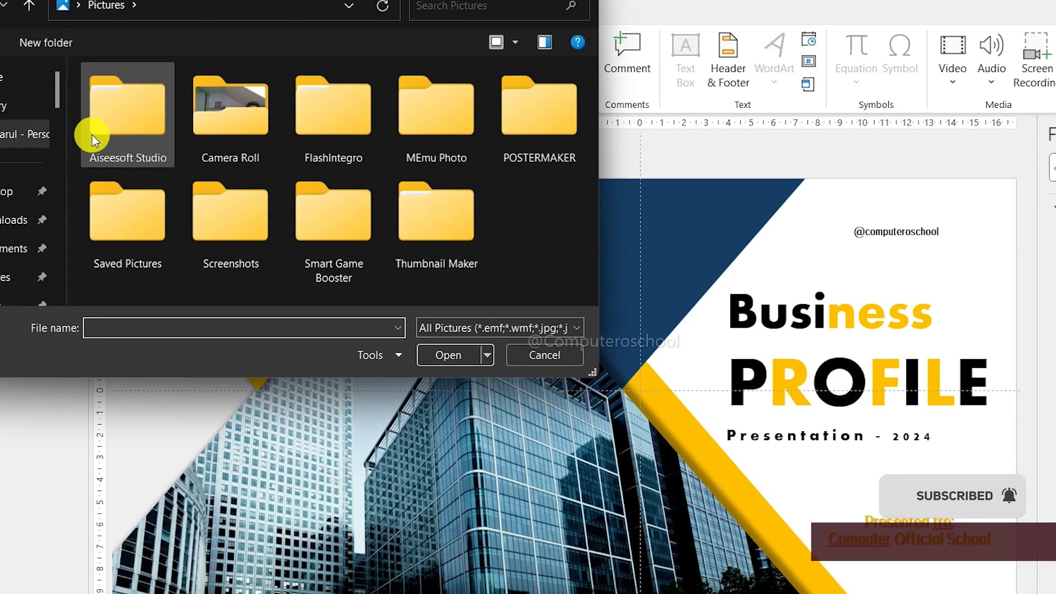
left_click(7, 193)
double_click(374, 121)
left_click(511, 131)
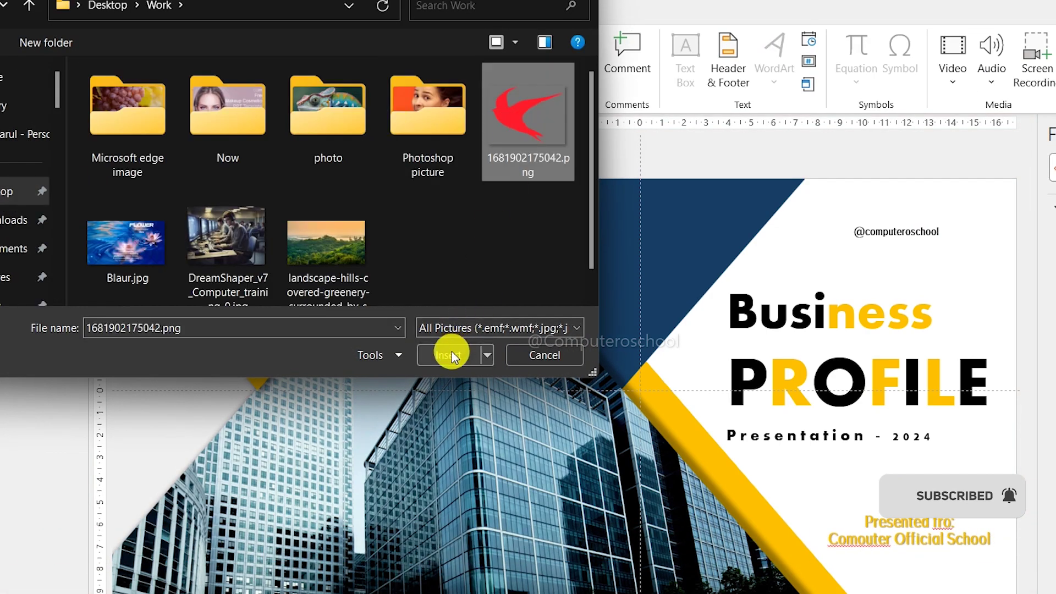
left_click(448, 354)
mouse_move(875, 570)
left_mouse_down()
mouse_move(640, 414)
mouse_move(889, 242)
left_mouse_up()
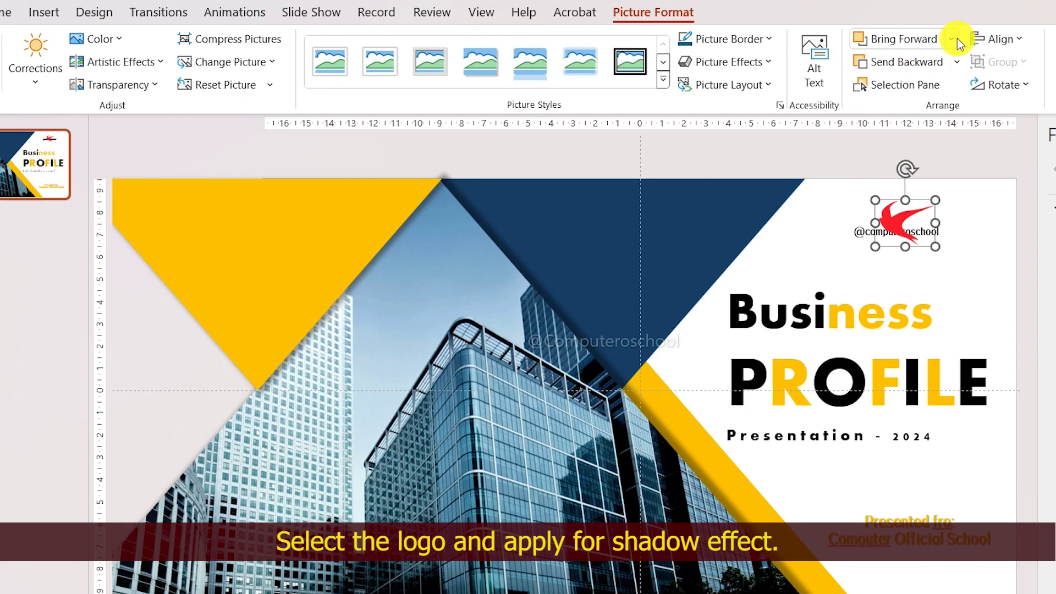
Step: Apply an outer shadow preset to the red bird logo
left_click(957, 62)
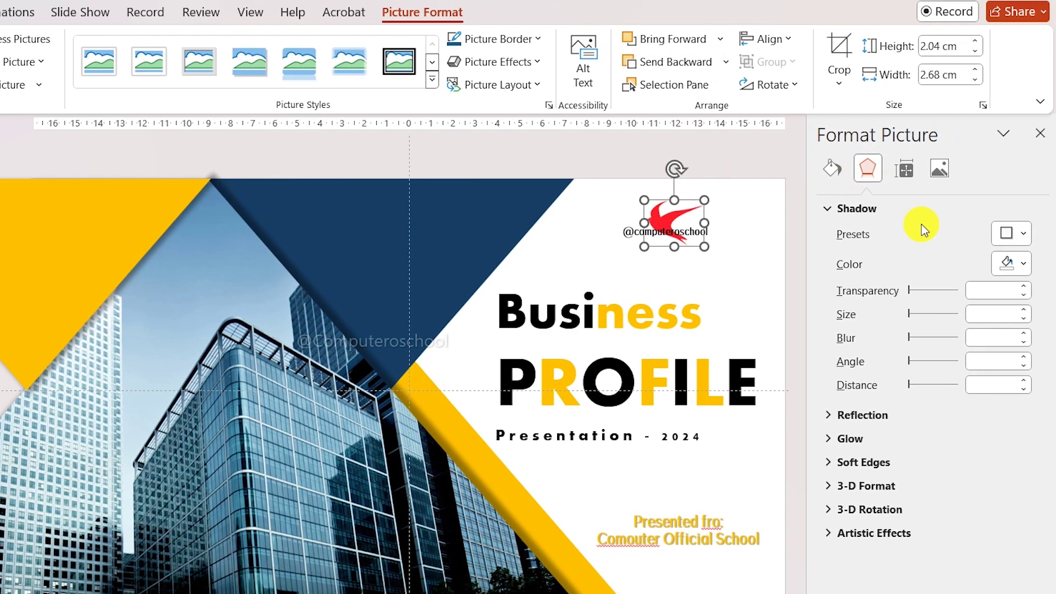
left_click(1024, 233)
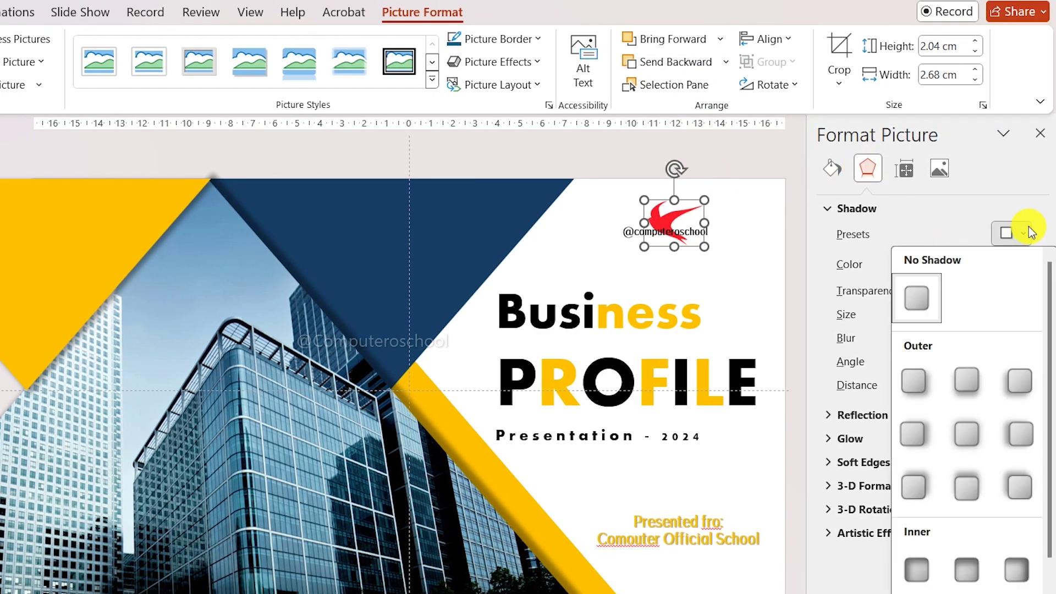
left_click(918, 382)
left_click(688, 232)
left_click(682, 378, "shift")
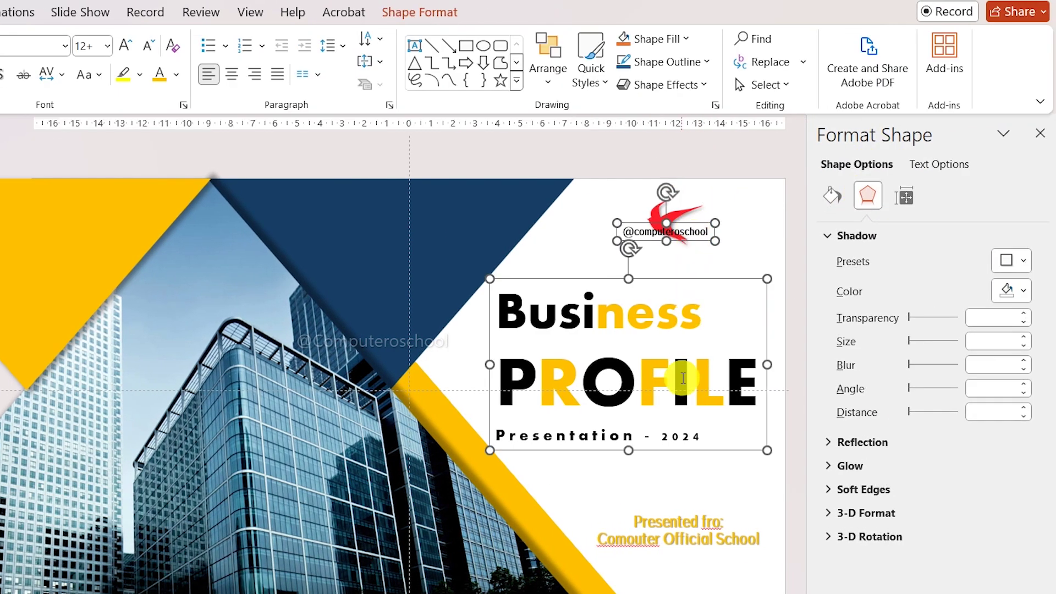
left_click(1012, 261)
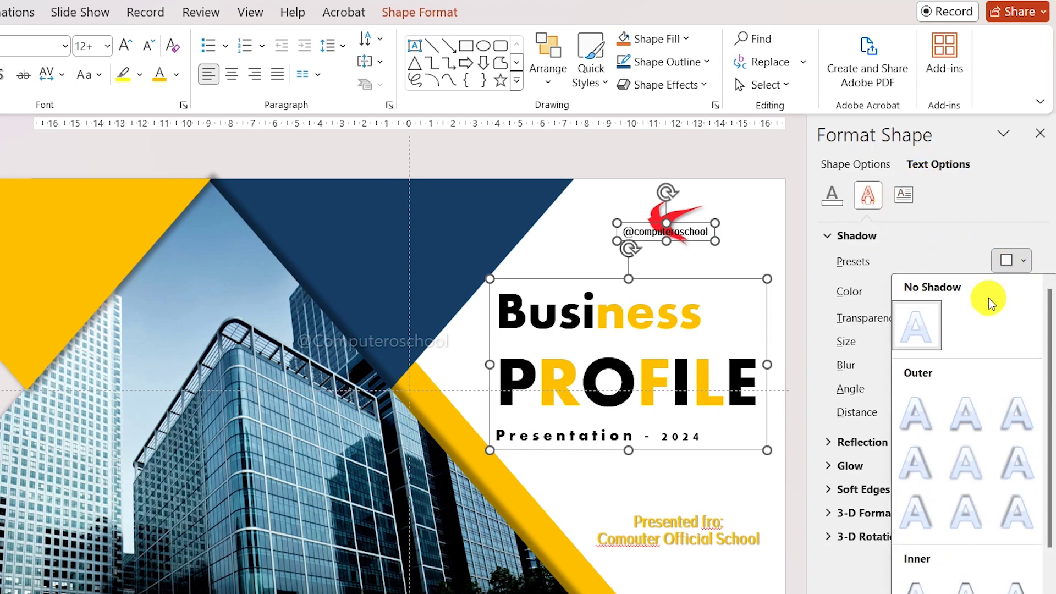
left_click(915, 415)
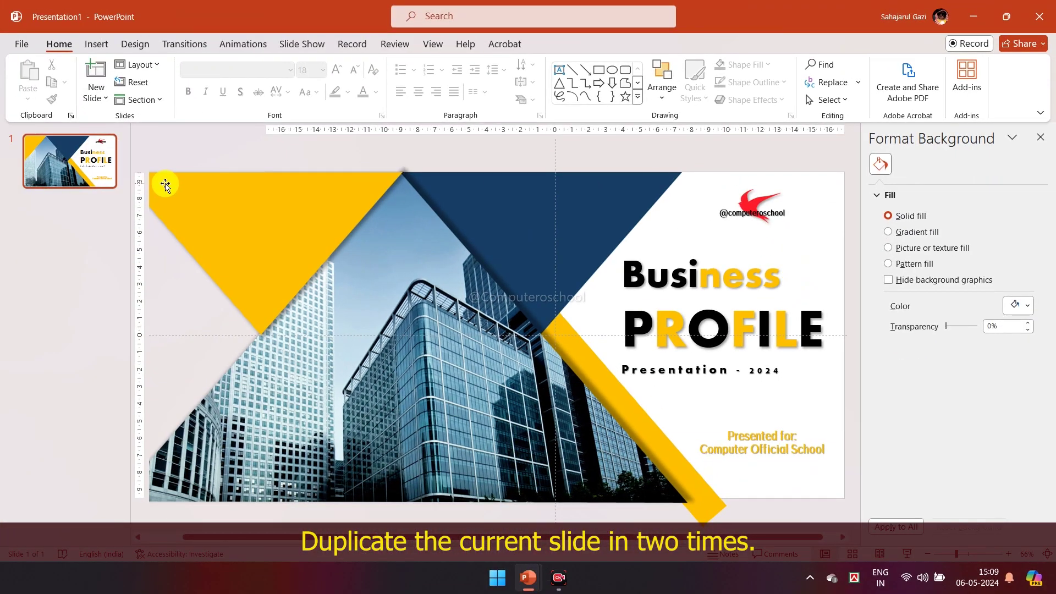
Step: Duplicate the title slide twice to make a three-slide deck
right_click(127, 170)
left_click(182, 346)
right_click(89, 222)
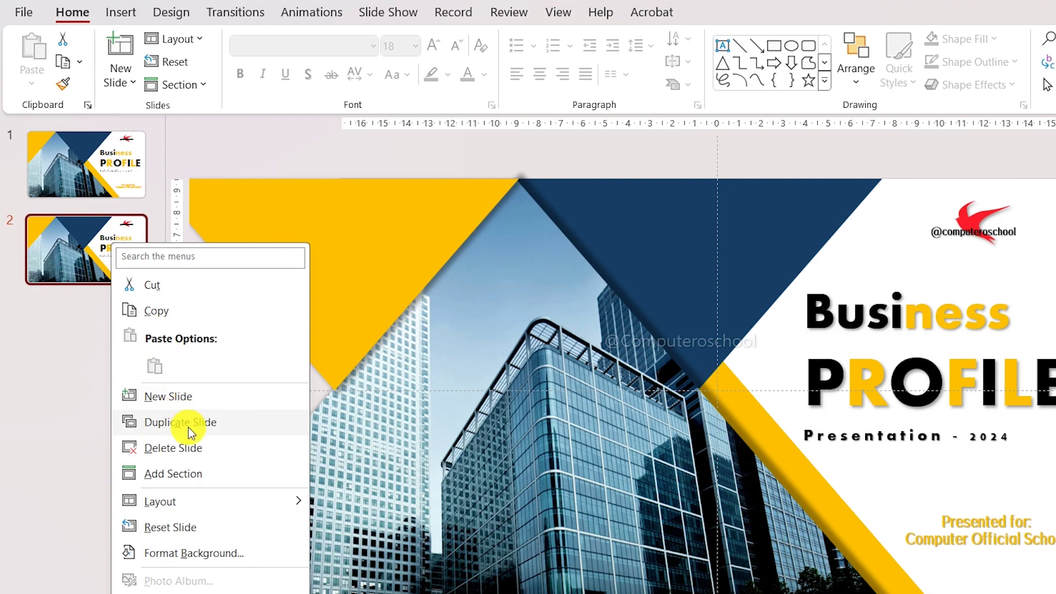
left_click(188, 427)
Step: On slide 1, move the yellow and navy triangles above the slide
left_click(86, 164)
scroll(384, 287, "down", 5)
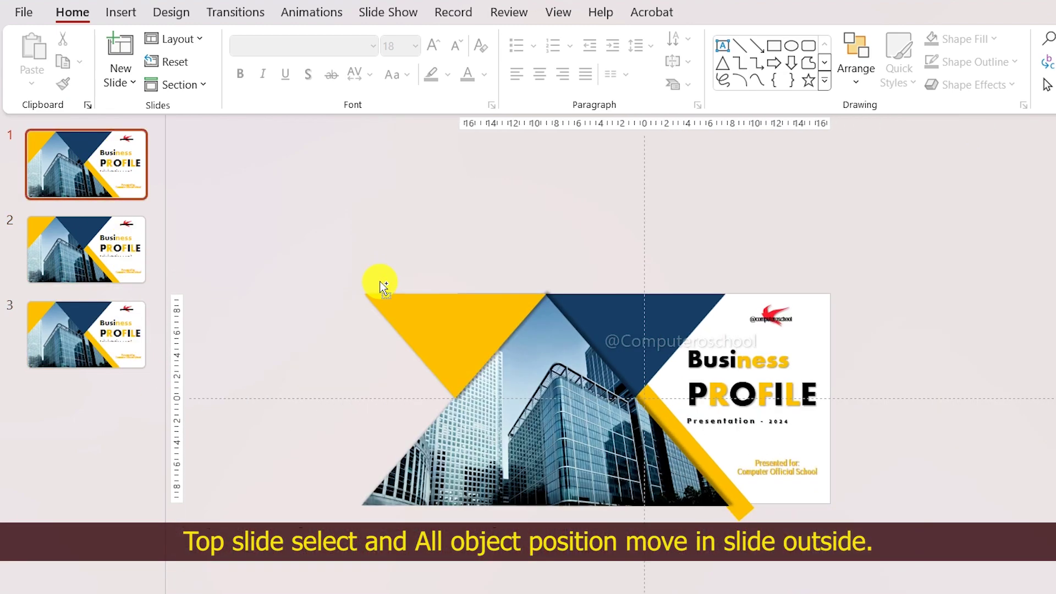
scroll(384, 287, "down", 1)
left_click(500, 342)
left_click(627, 346, "shift")
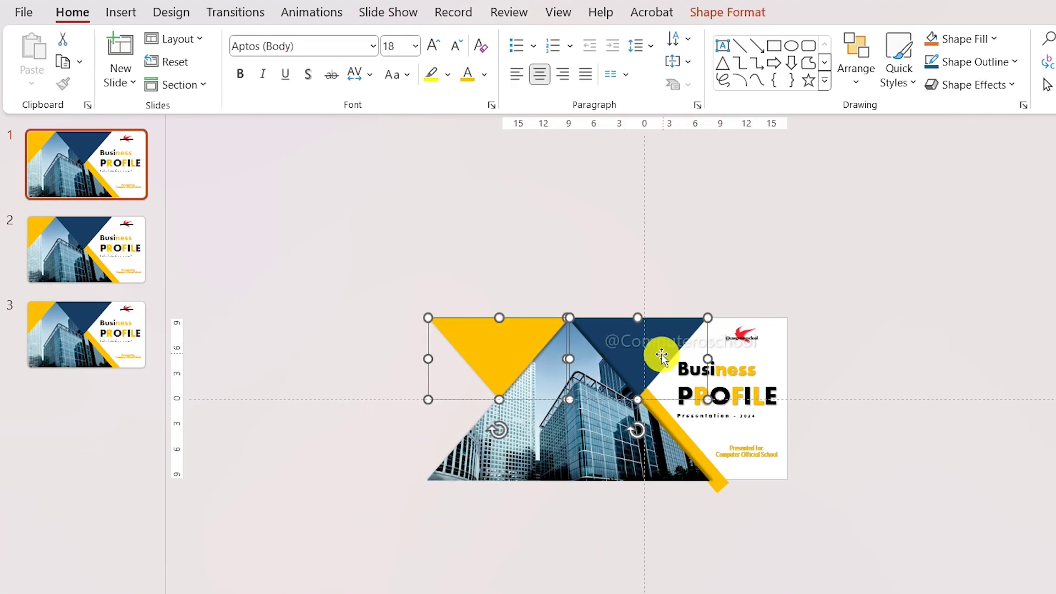
left_click_drag(662, 357, 643, 281)
left_click(783, 325)
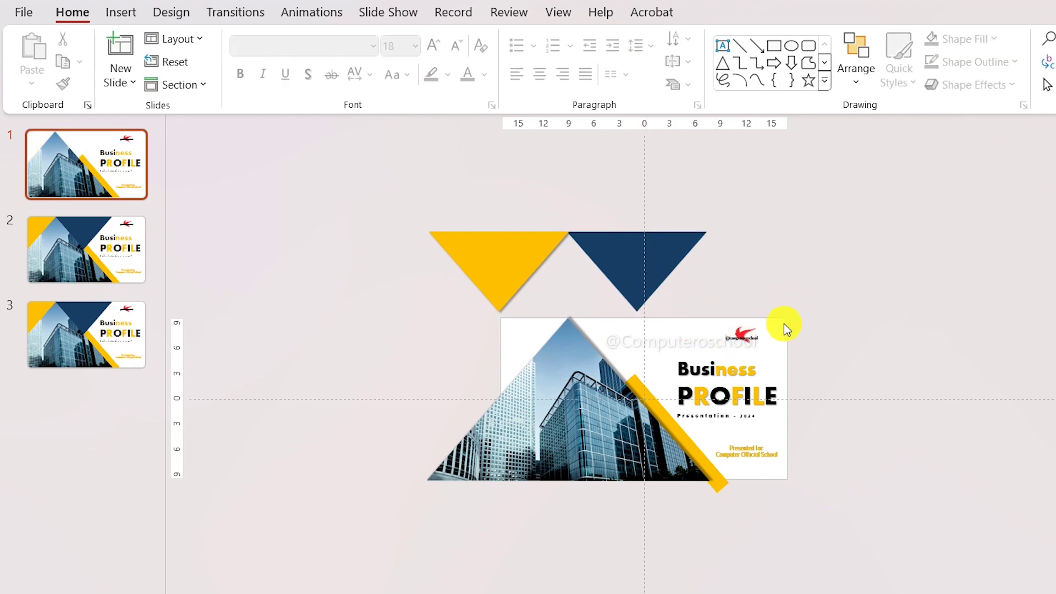
Step: Move slide 1's photo and yellow bar below the slide, and the title and Presented for text off the right
left_click(755, 336)
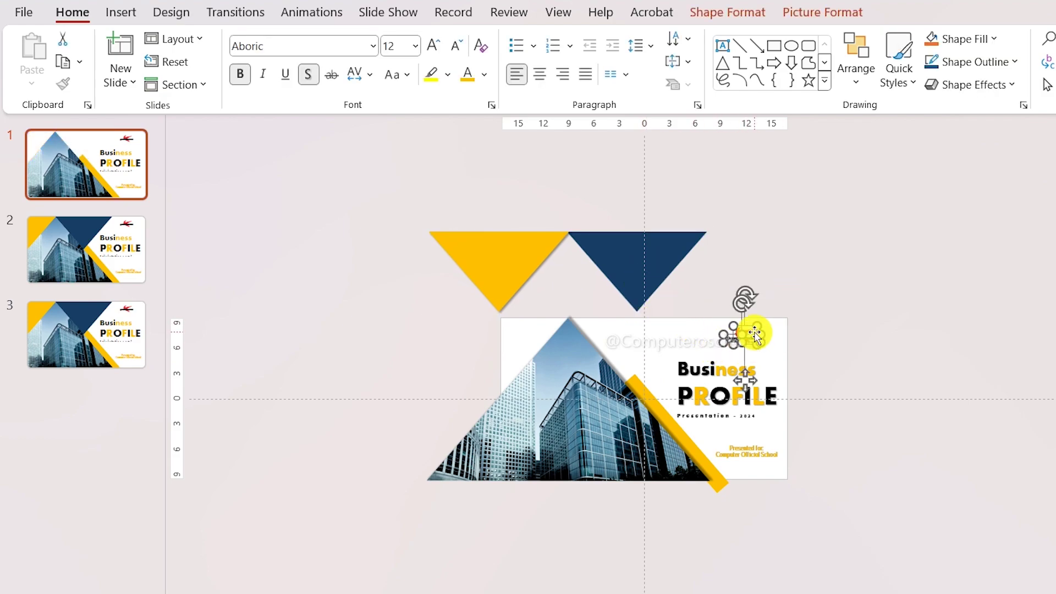
left_click(583, 391)
left_click(638, 406, "shift")
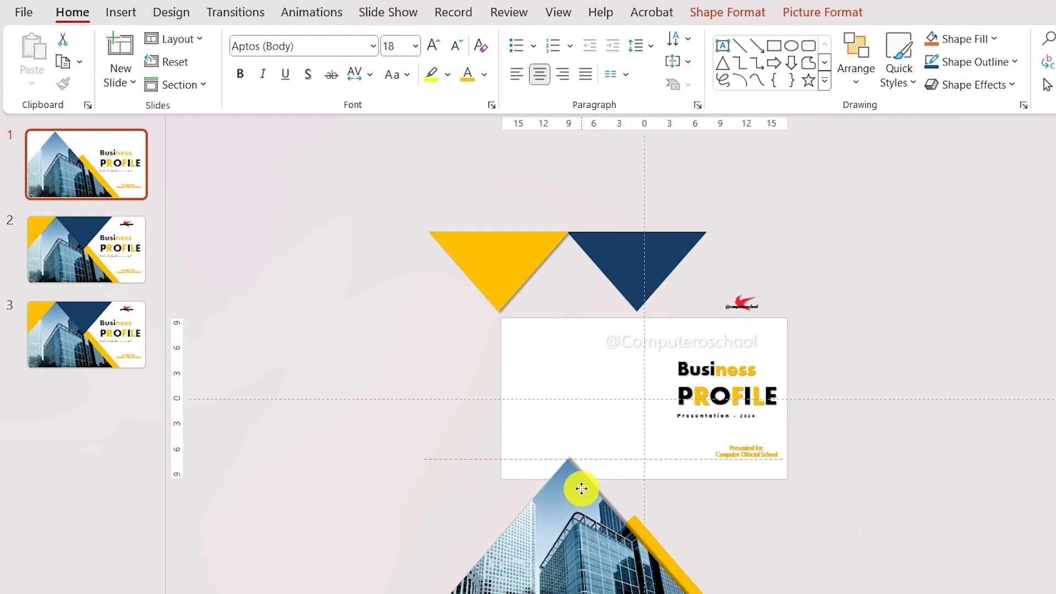
left_click_drag(572, 350, 585, 510)
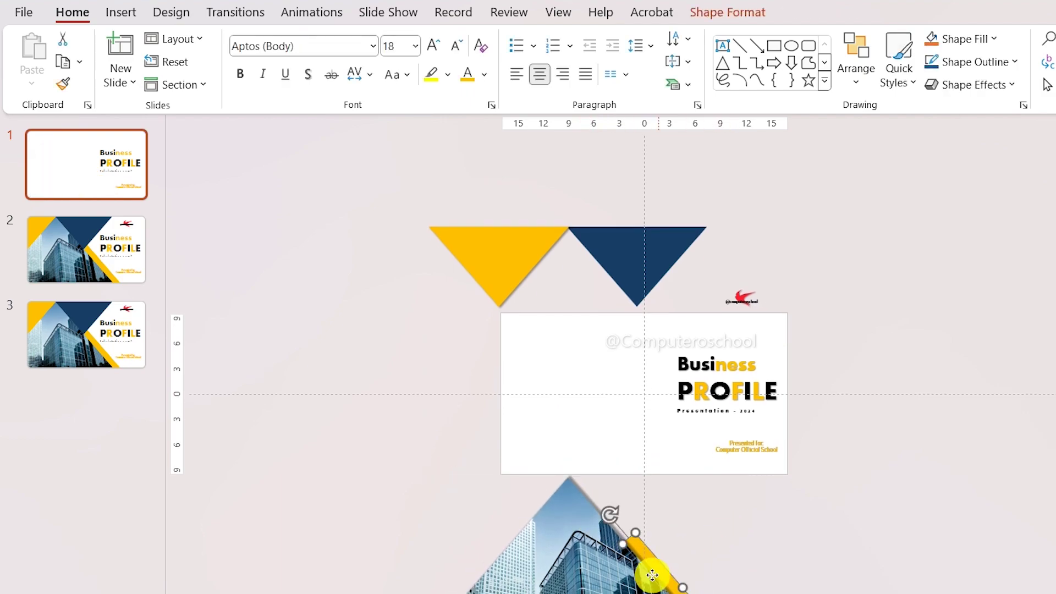
left_click(641, 552)
left_click(721, 392)
left_click_drag(729, 325, 846, 358)
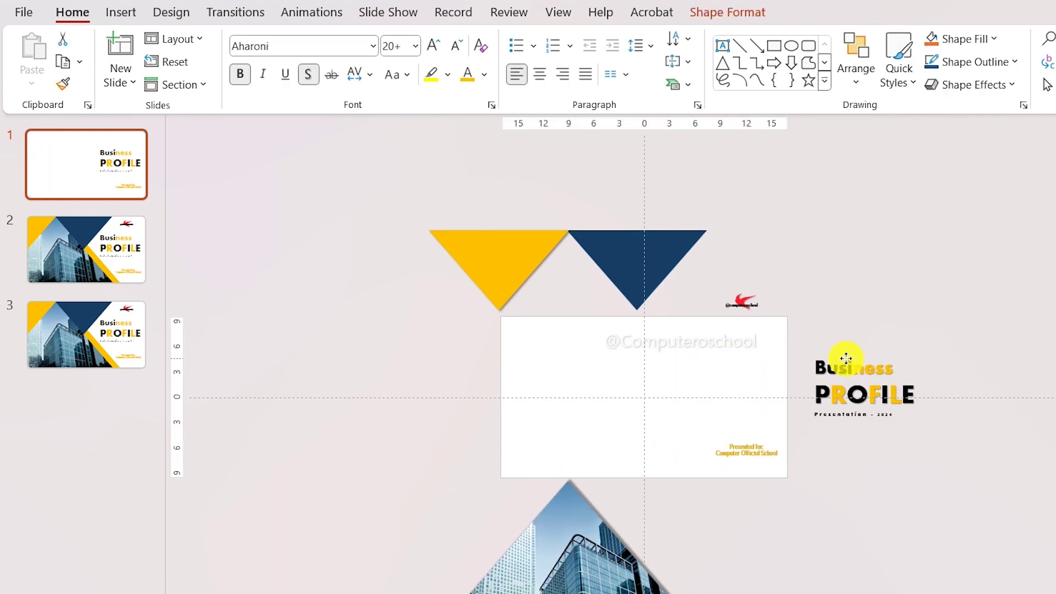
left_click(731, 454)
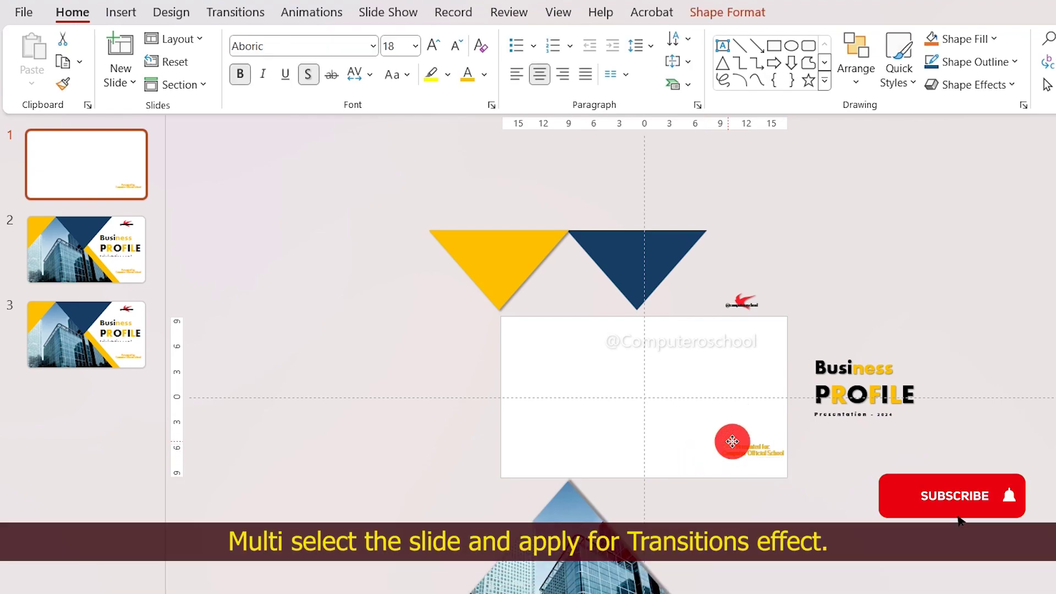
left_click_drag(733, 445, 818, 447)
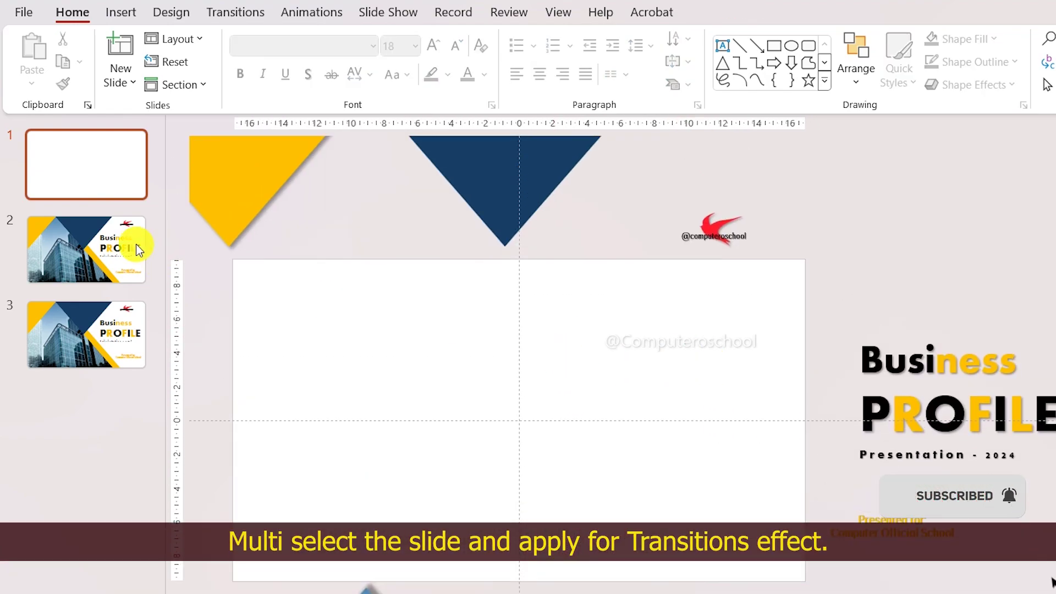
Step: Apply the Morph transition to slides 1 and 2
left_click(98, 225)
left_click(225, 12)
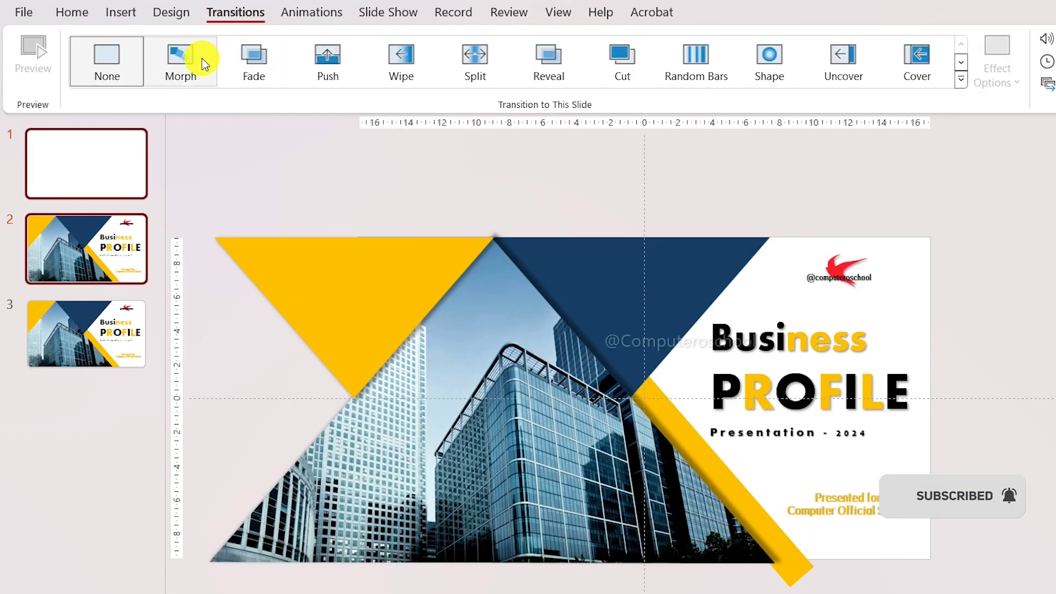
left_click(190, 65)
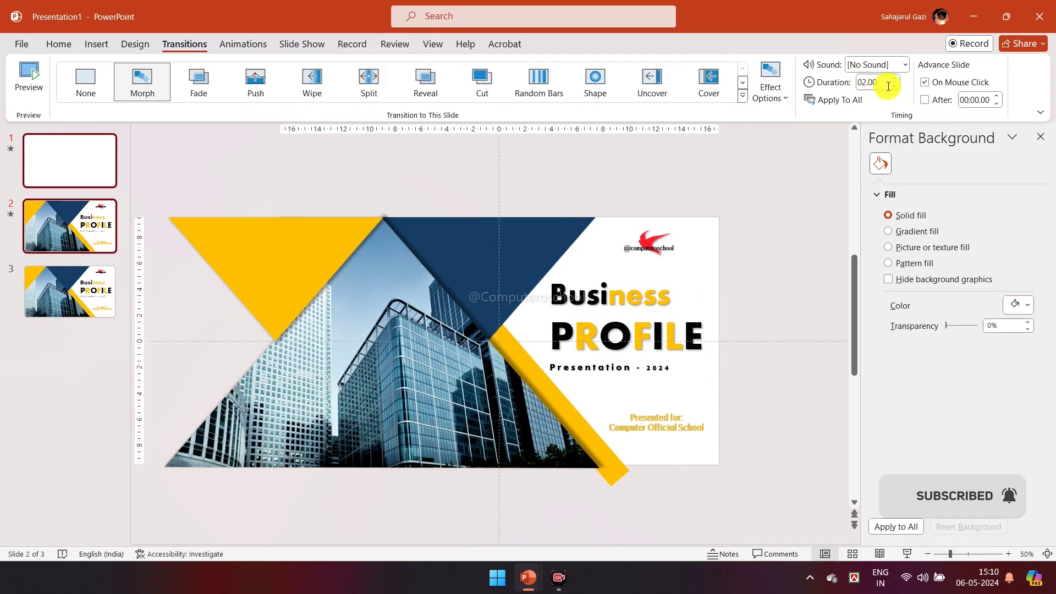
left_click(302, 45)
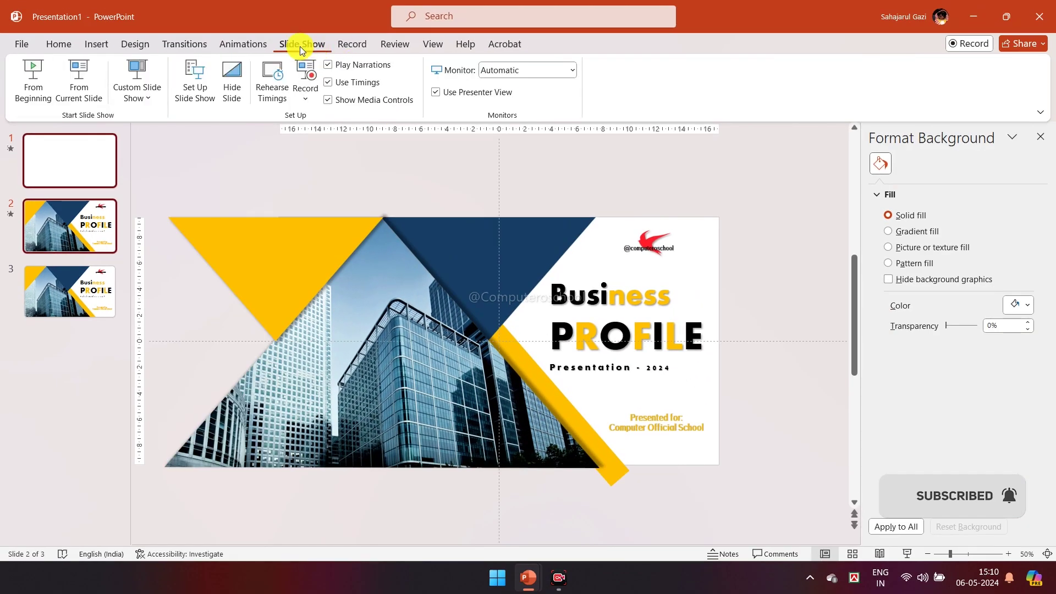
Step: Start the slide show from the beginning to watch the Morph transition
left_click(50, 77)
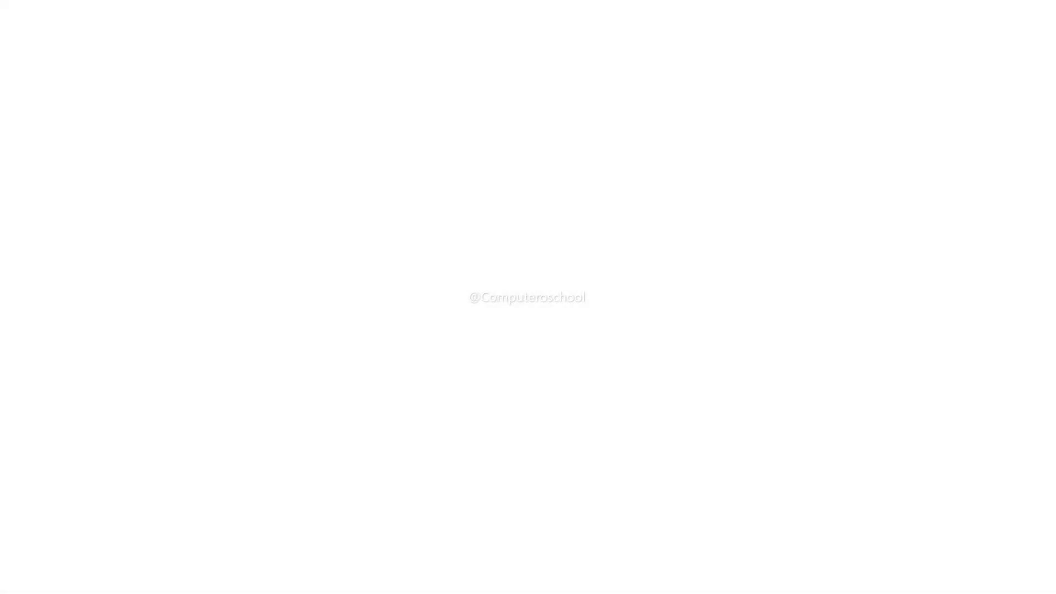